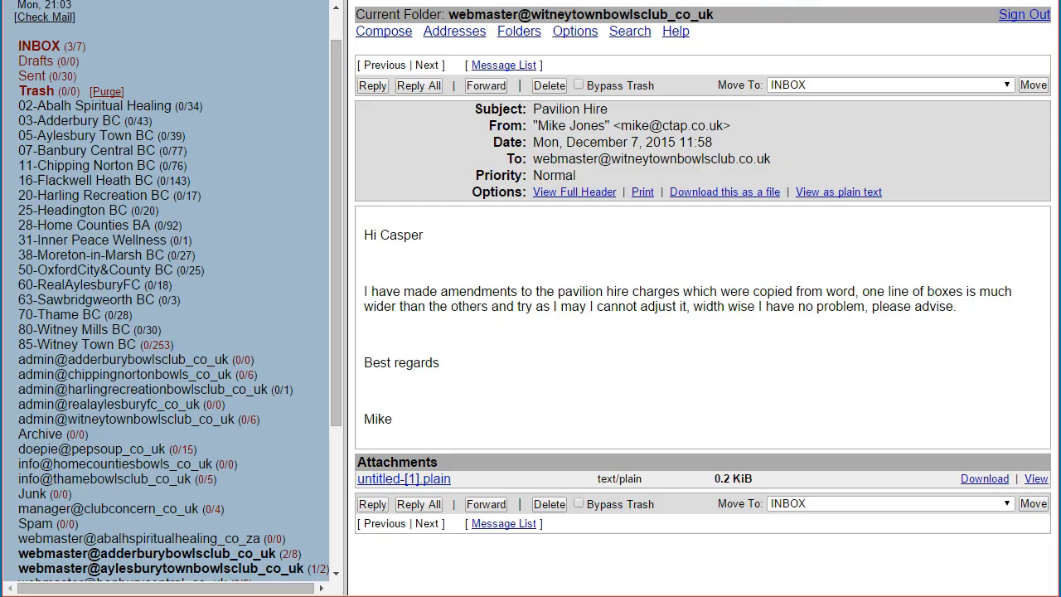
# Switch to the club website's Venue Hire page and examine the row heights in the Hiring Charges - 2016 table.
pyautogui.hotkey('ctrl', 'Tab')
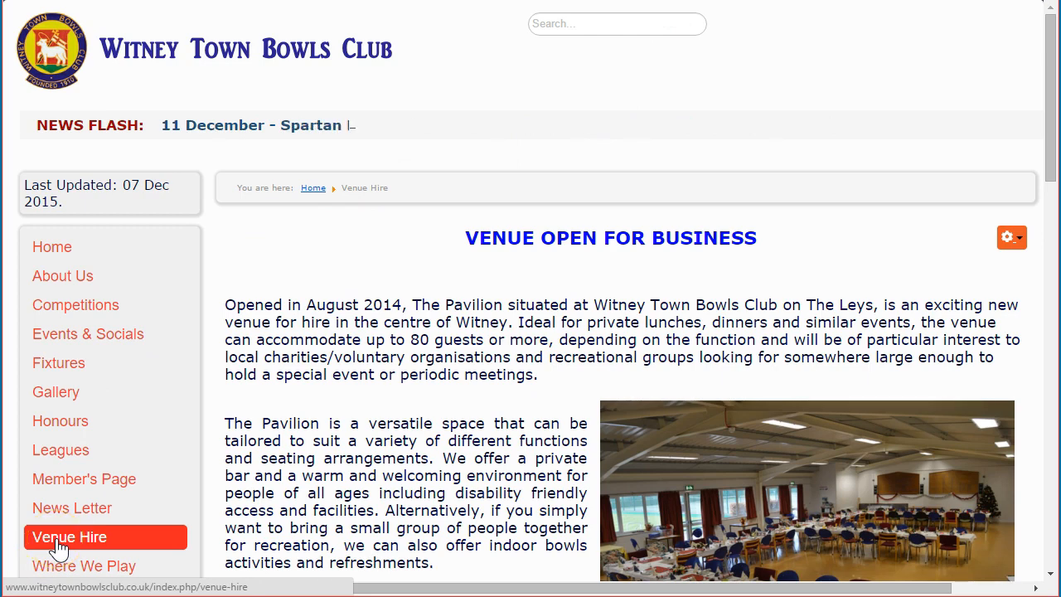
pyautogui.scroll(-3, 249, 356)
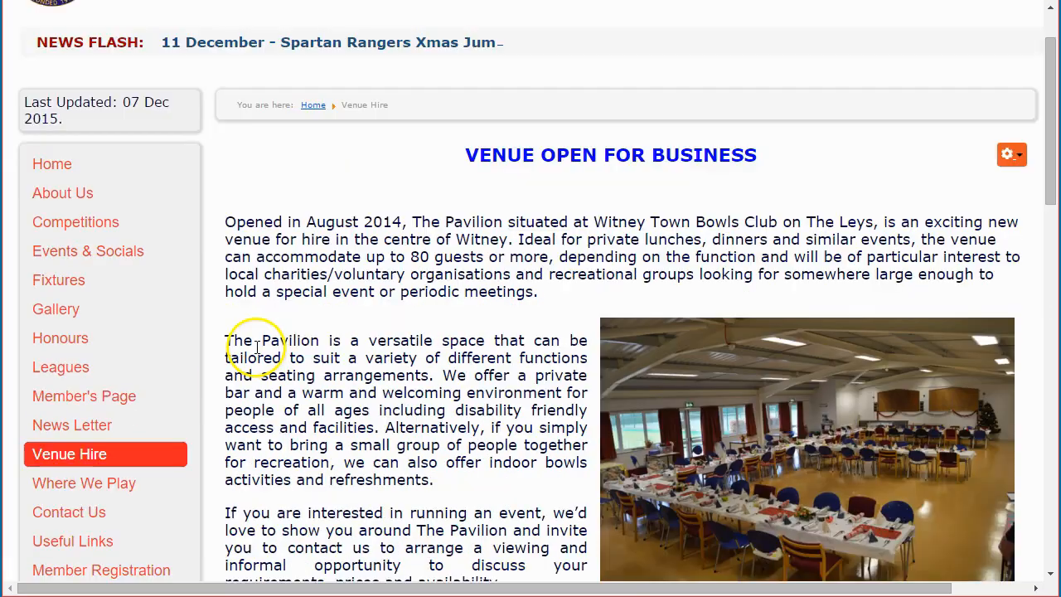
pyautogui.scroll(-3, 257, 375)
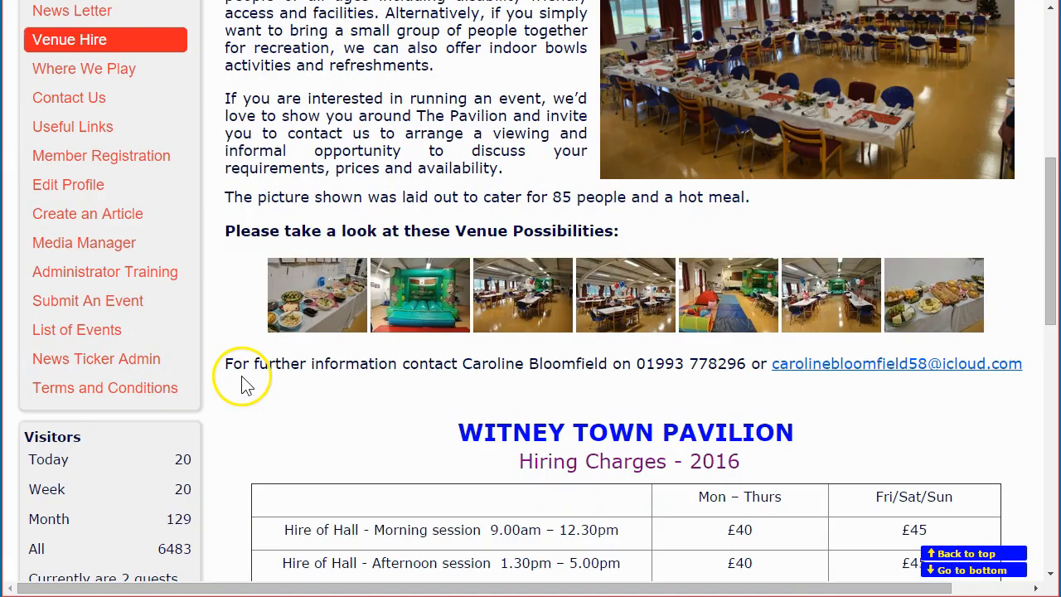
pyautogui.scroll(-3, 241, 385)
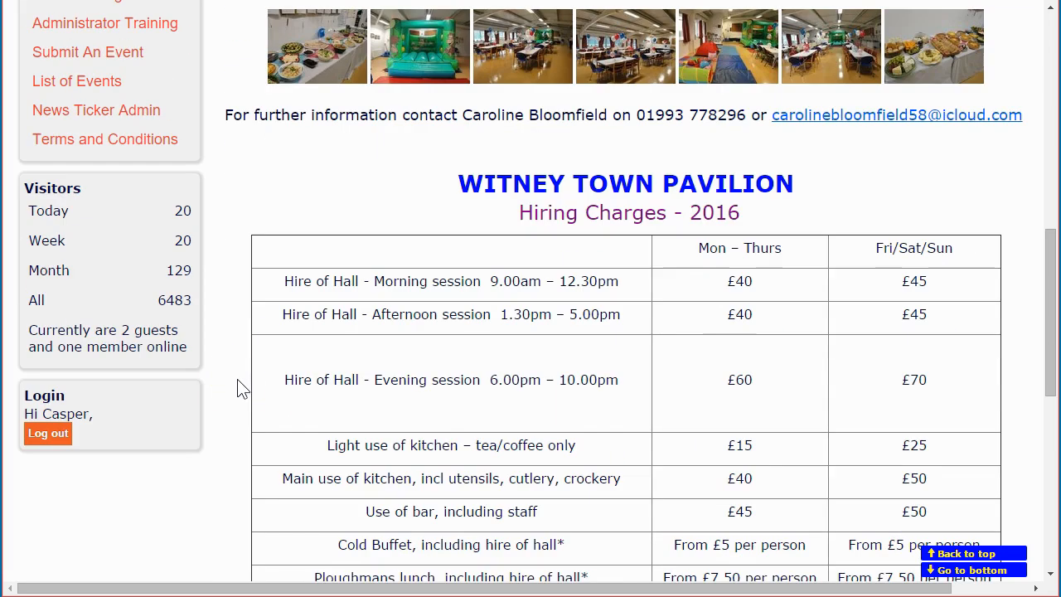
pyautogui.scroll(-1, 265, 379)
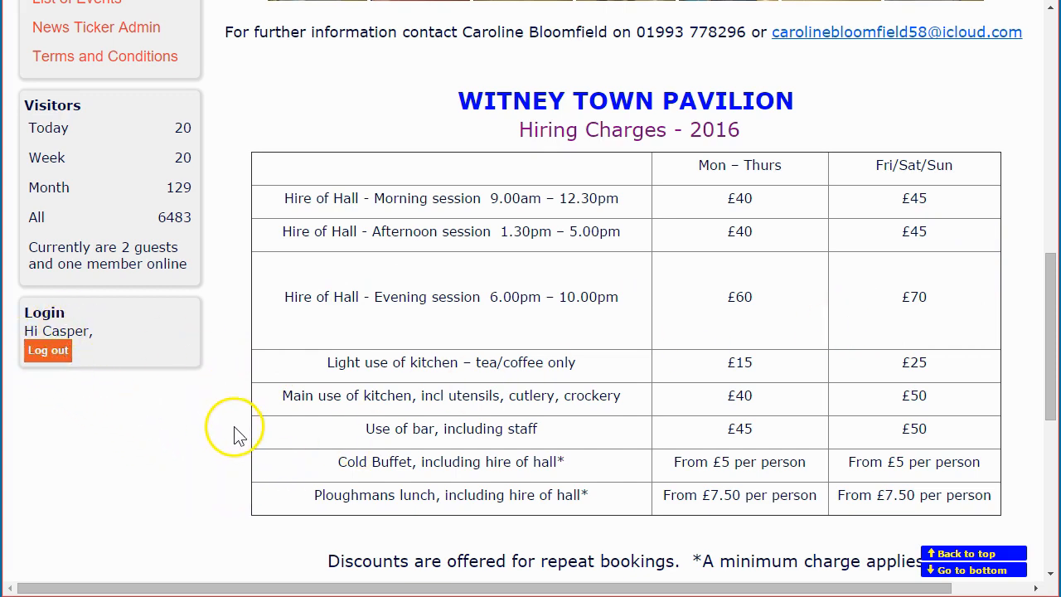
pyautogui.scroll(-3, 234, 429)
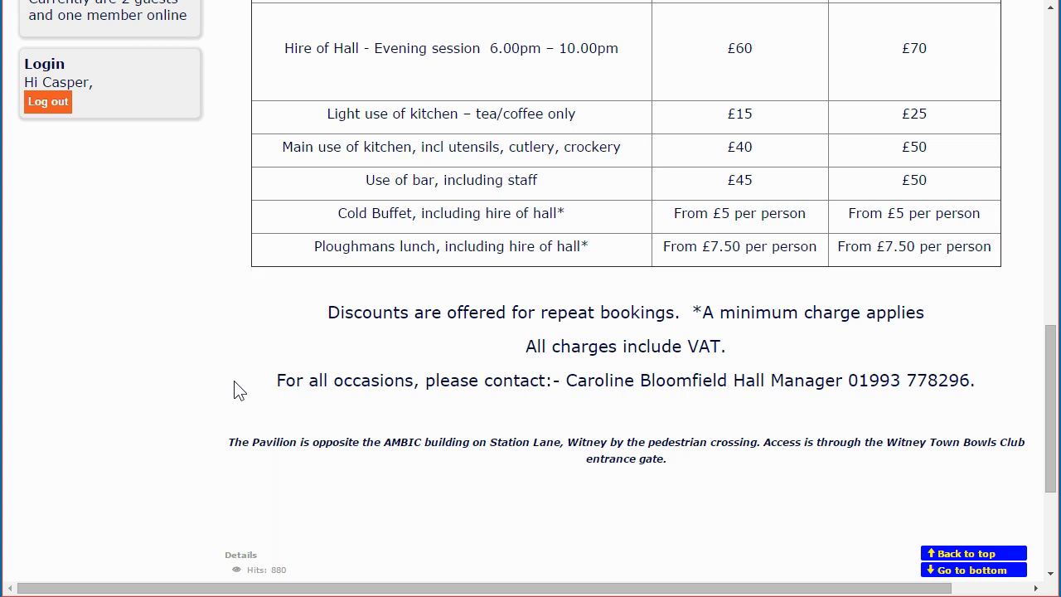
pyautogui.scroll(3, 235, 390)
pyautogui.click(248, 379)
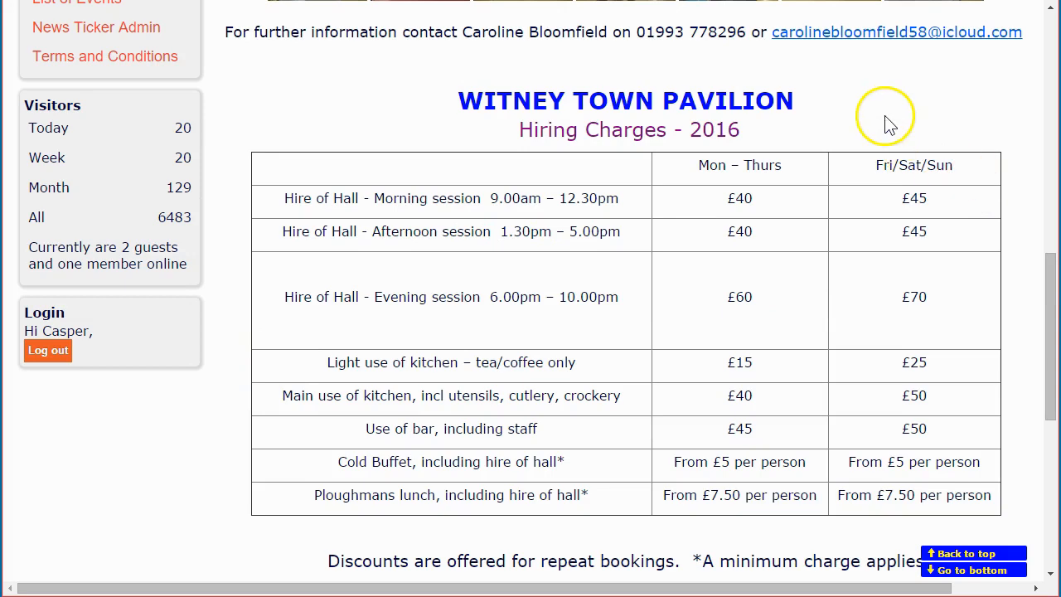
# Open the Venue Hire article for editing.
pyautogui.scroll(3, 856, 126)
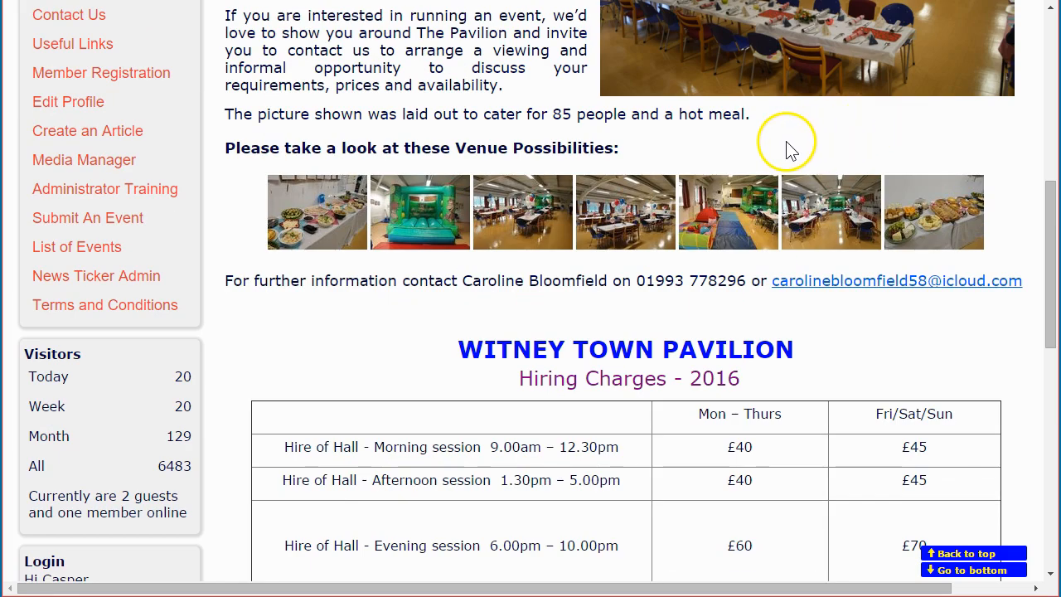
pyautogui.scroll(6, 575, 135)
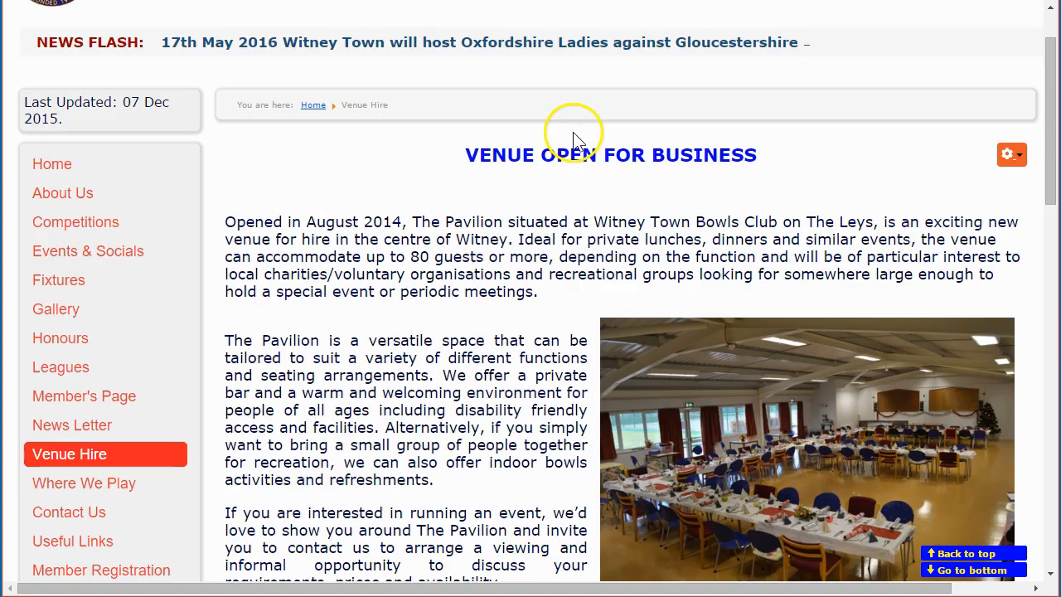
pyautogui.click(1018, 154)
pyautogui.click(937, 185)
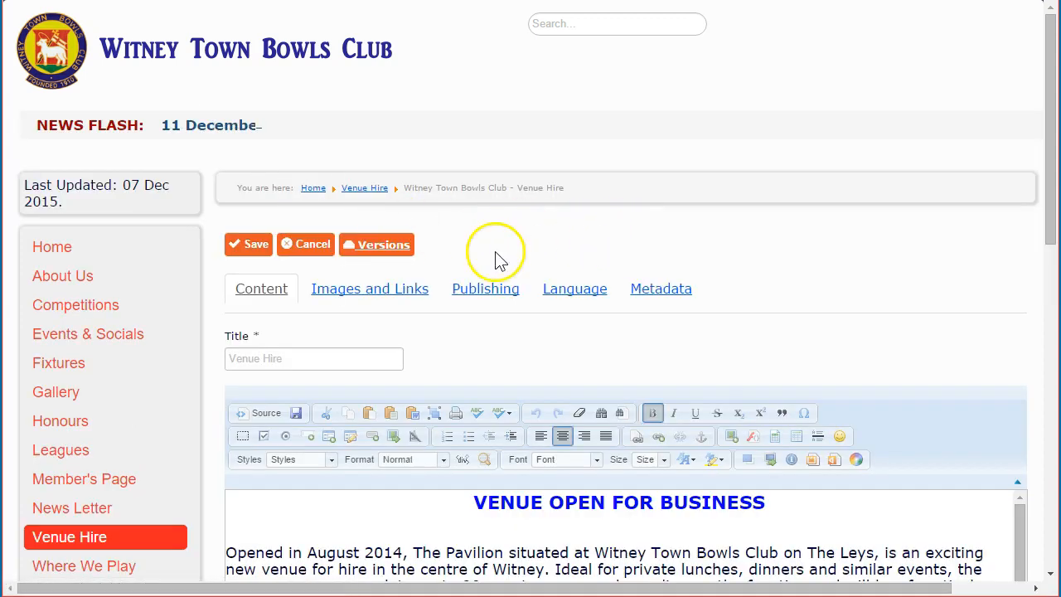
# Find the hiring charges table in the article editor and turn on Show Blocks.
pyautogui.scroll(-4, 1043, 274)
pyautogui.moveTo(1051, 251); pyautogui.dragTo(1053, 268)
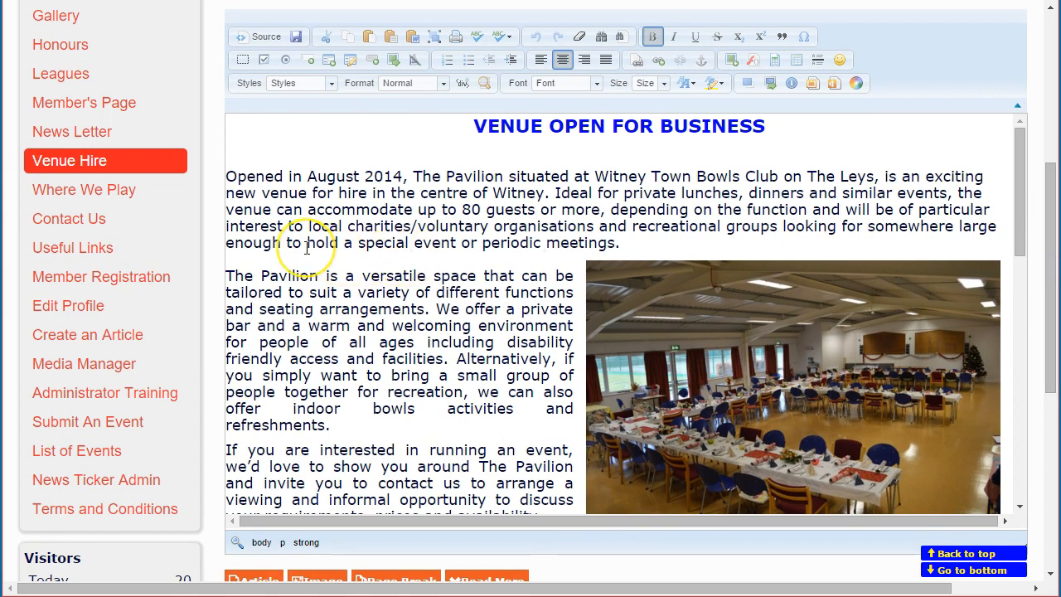
pyautogui.scroll(-10, 306, 247)
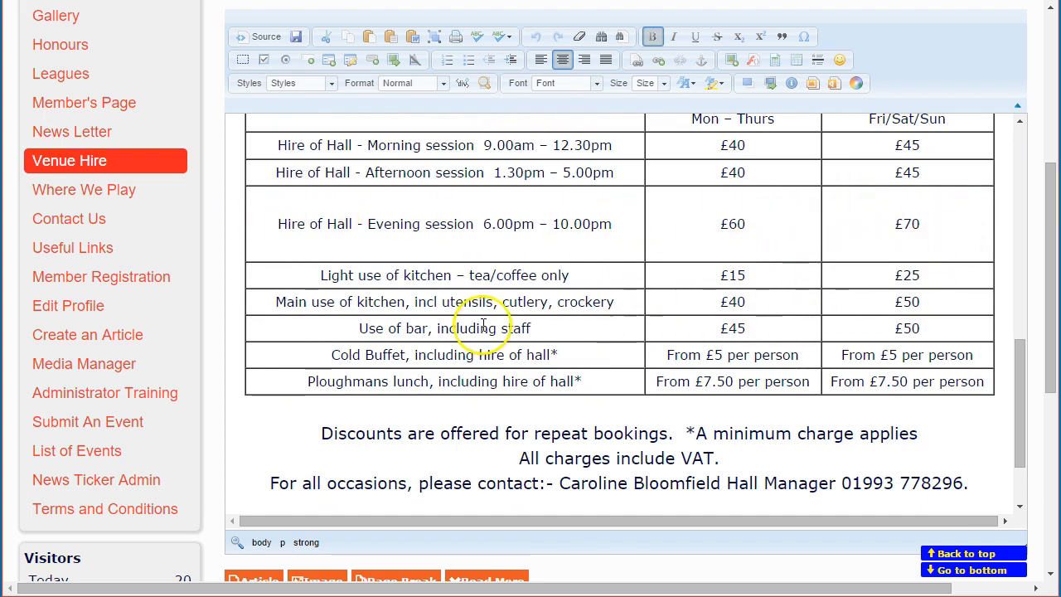
pyautogui.click(233, 428)
pyautogui.scroll(1, 233, 429)
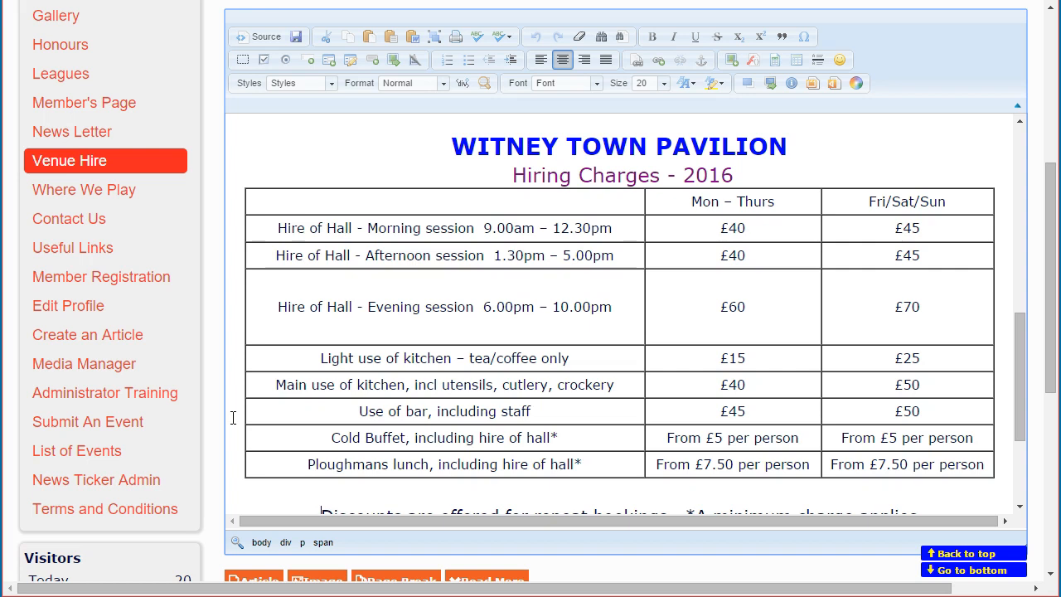
pyautogui.click(235, 412)
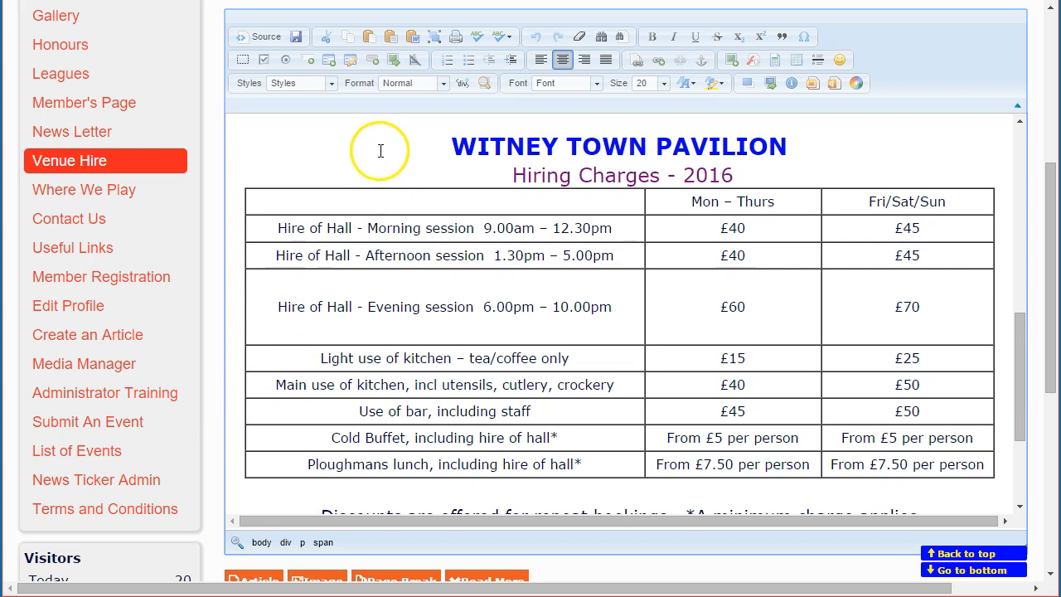
pyautogui.click(483, 84)
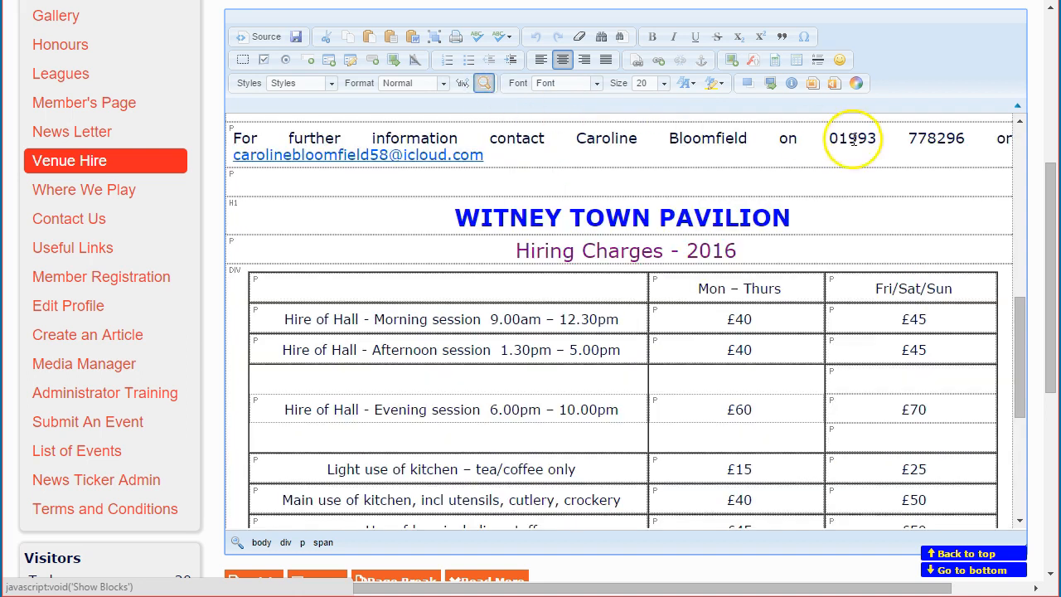
# Examine the paragraph and div blocks in the article from the VENUE OPEN FOR BUSINESS heading down to the contact line.
pyautogui.scroll(5, 823, 212)
pyautogui.scroll(5, 823, 212)
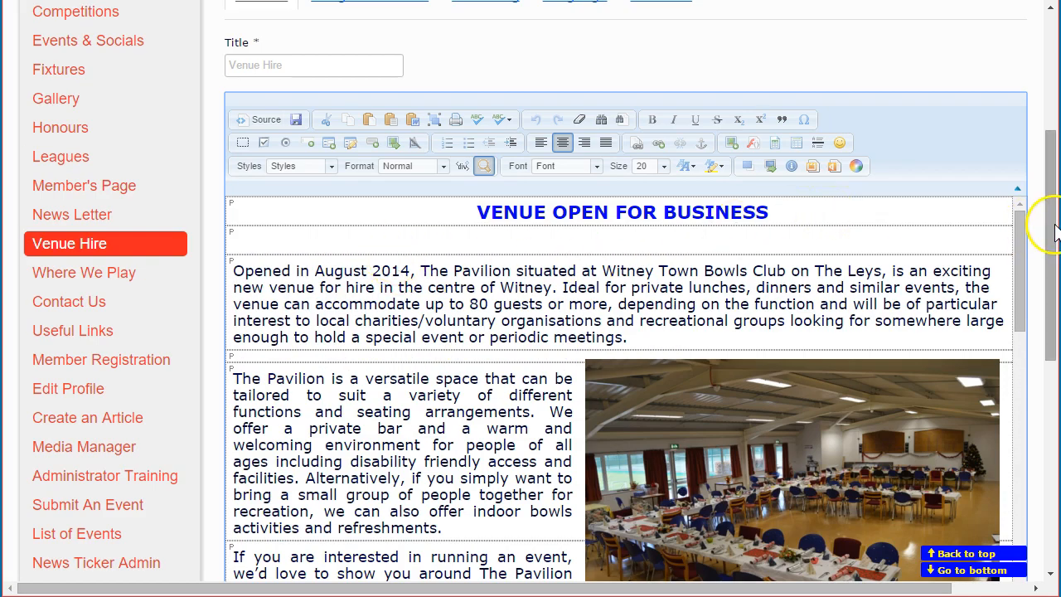
pyautogui.moveTo(1055, 225); pyautogui.dragTo(1053, 258)
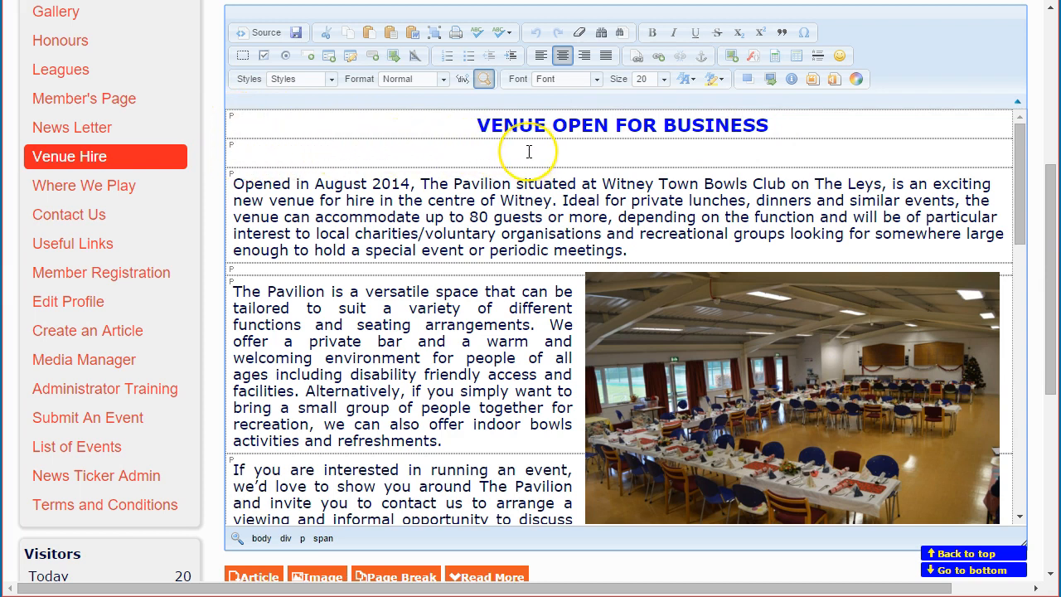
pyautogui.click(264, 155)
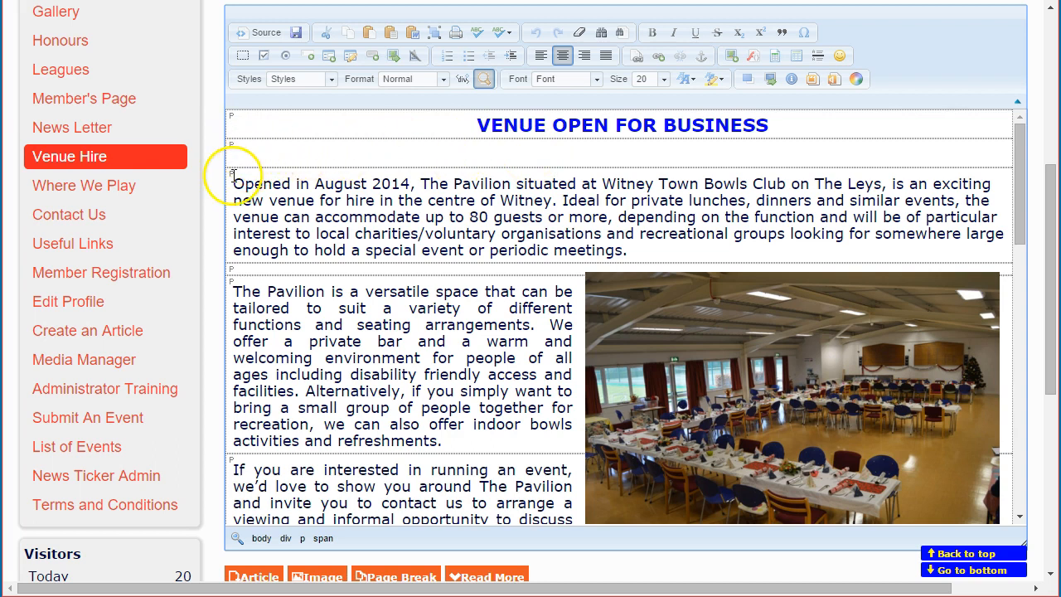
pyautogui.click(233, 172)
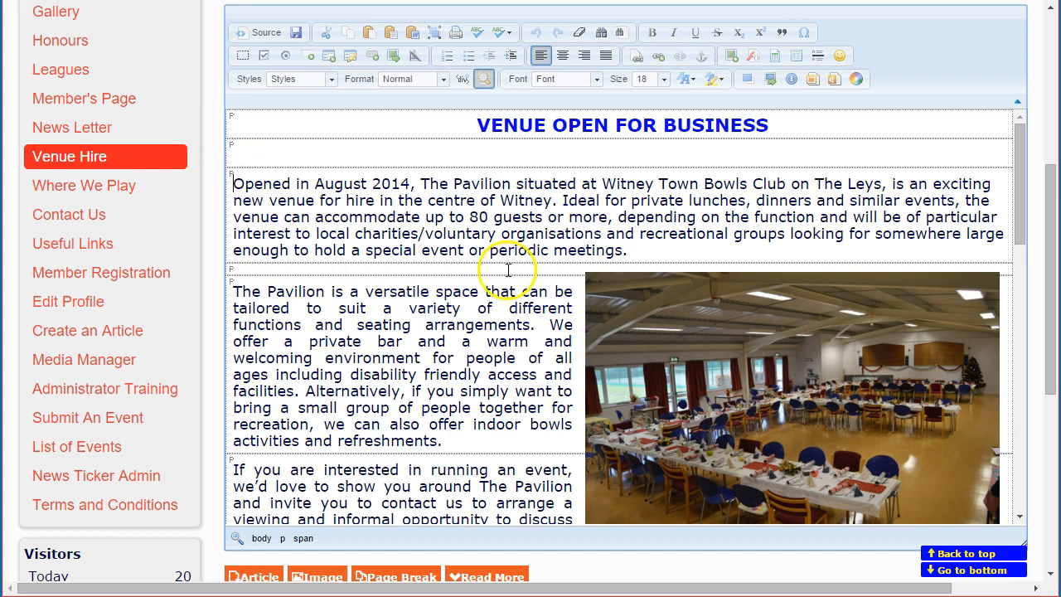
pyautogui.scroll(-1, 522, 264)
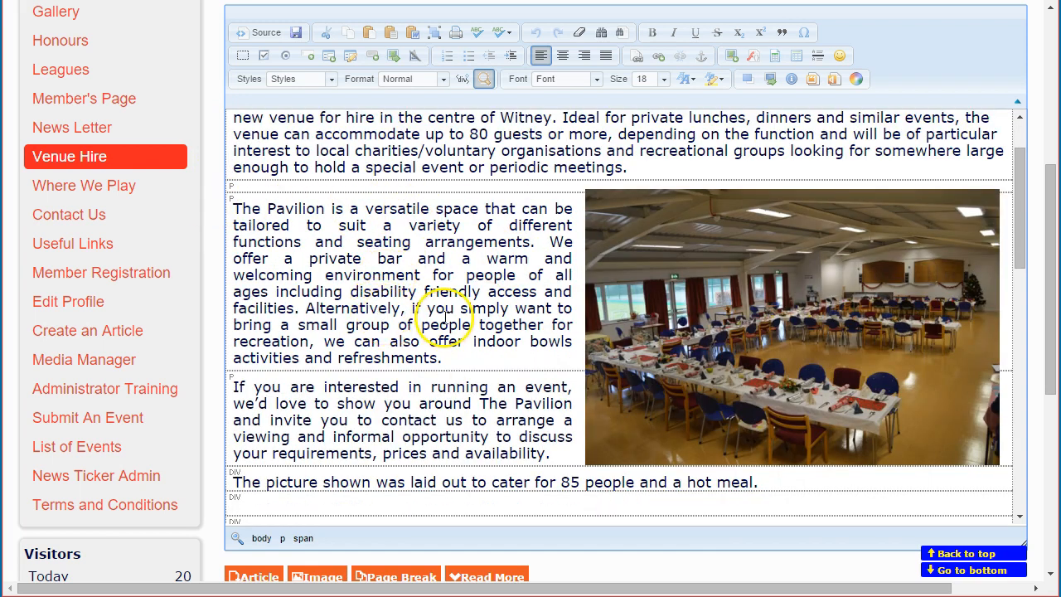
pyautogui.scroll(-1, 444, 317)
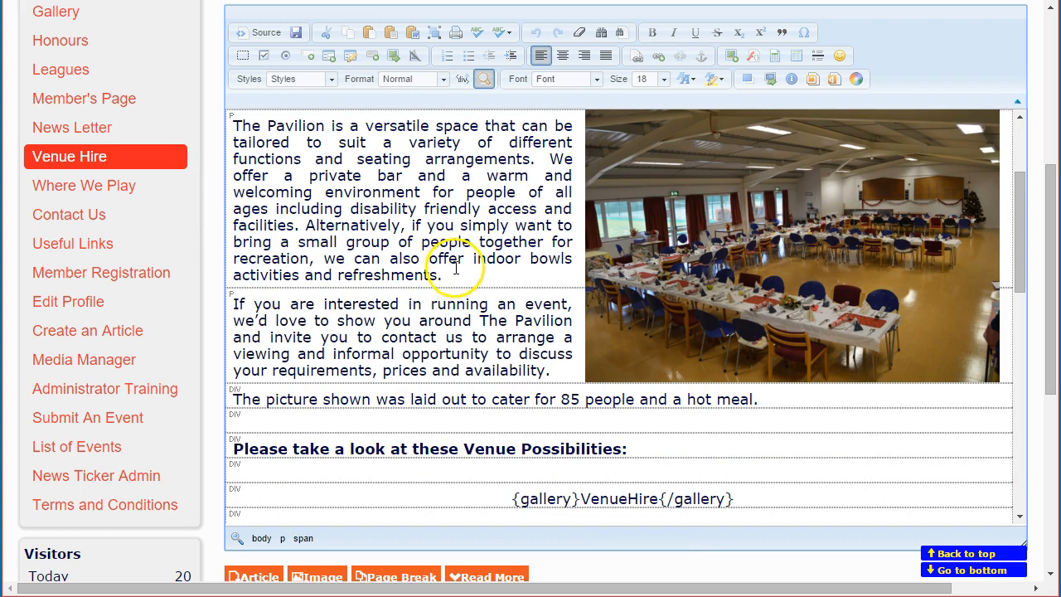
pyautogui.scroll(1, 445, 265)
pyautogui.scroll(-1, 465, 263)
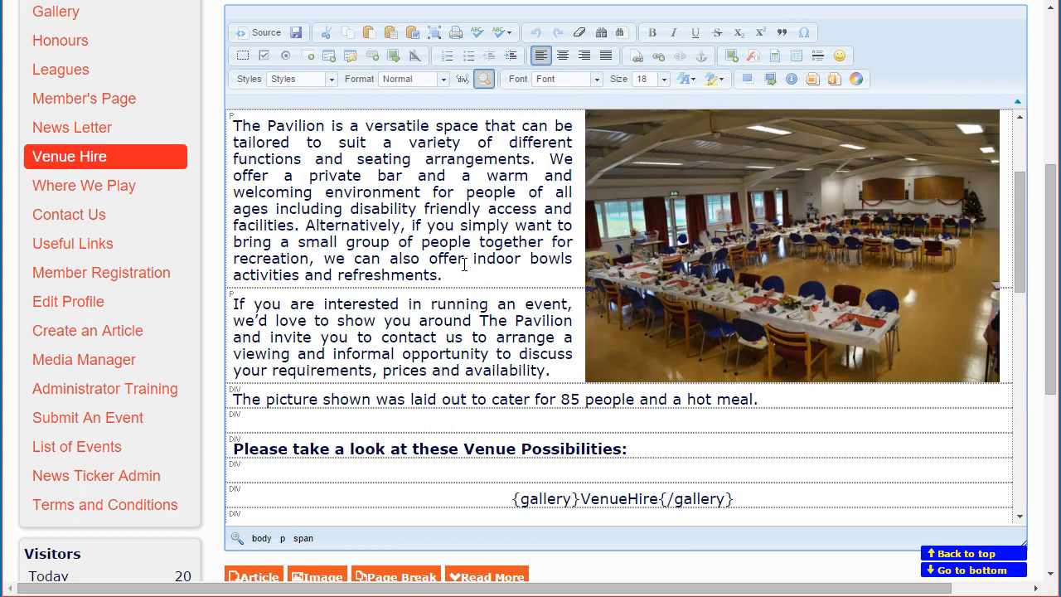
pyautogui.scroll(-1, 436, 241)
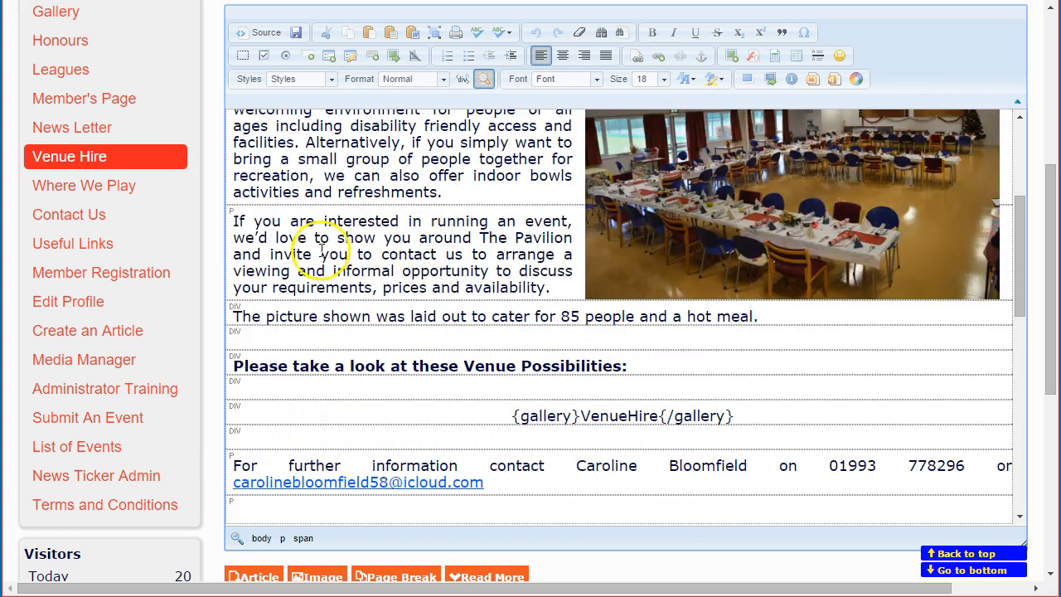
pyautogui.scroll(-1, 253, 311)
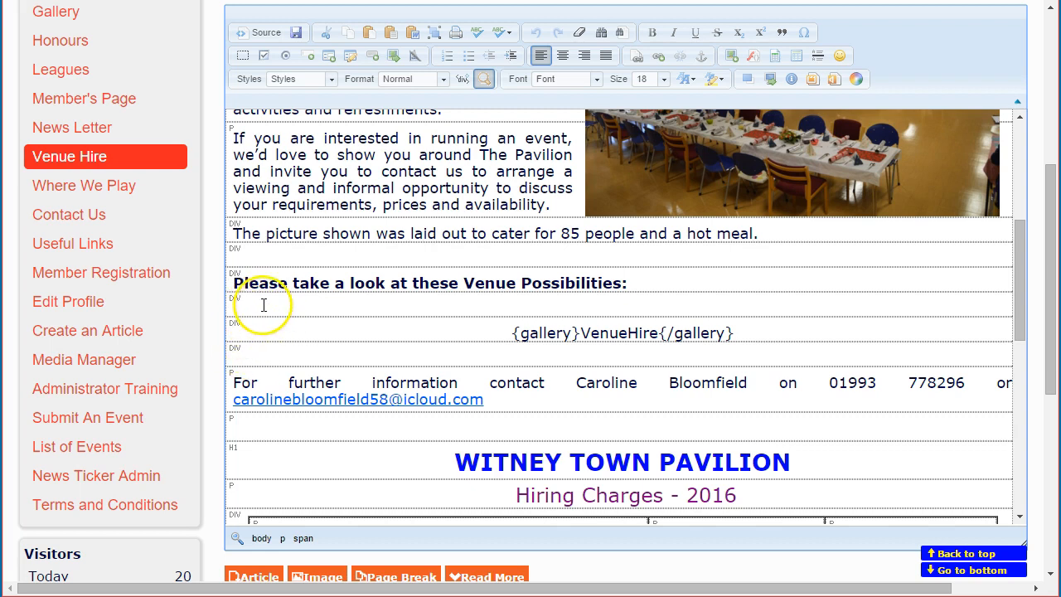
pyautogui.scroll(-1, 263, 303)
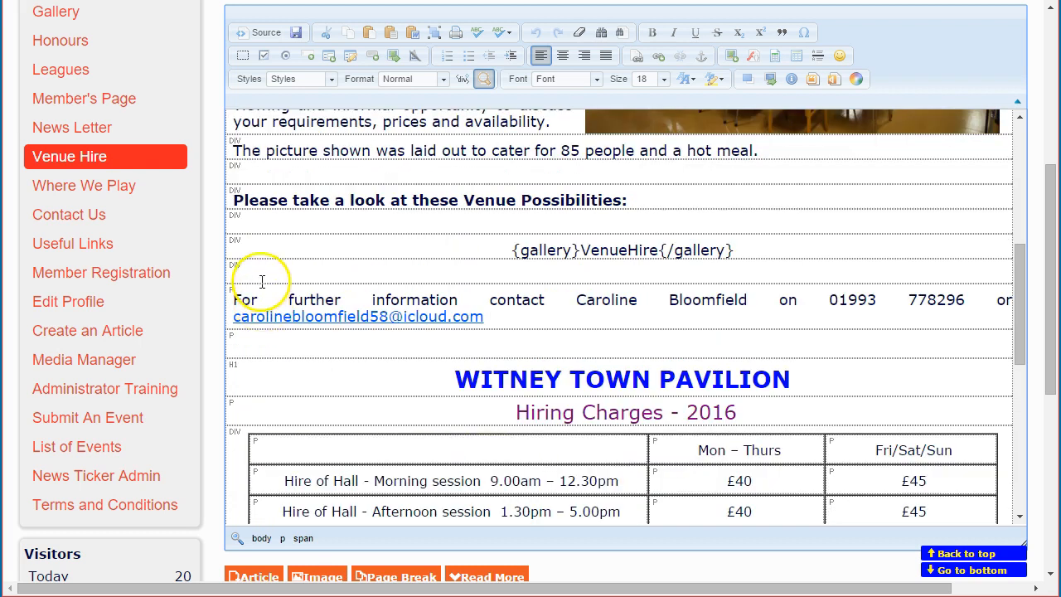
pyautogui.scroll(-1, 260, 265)
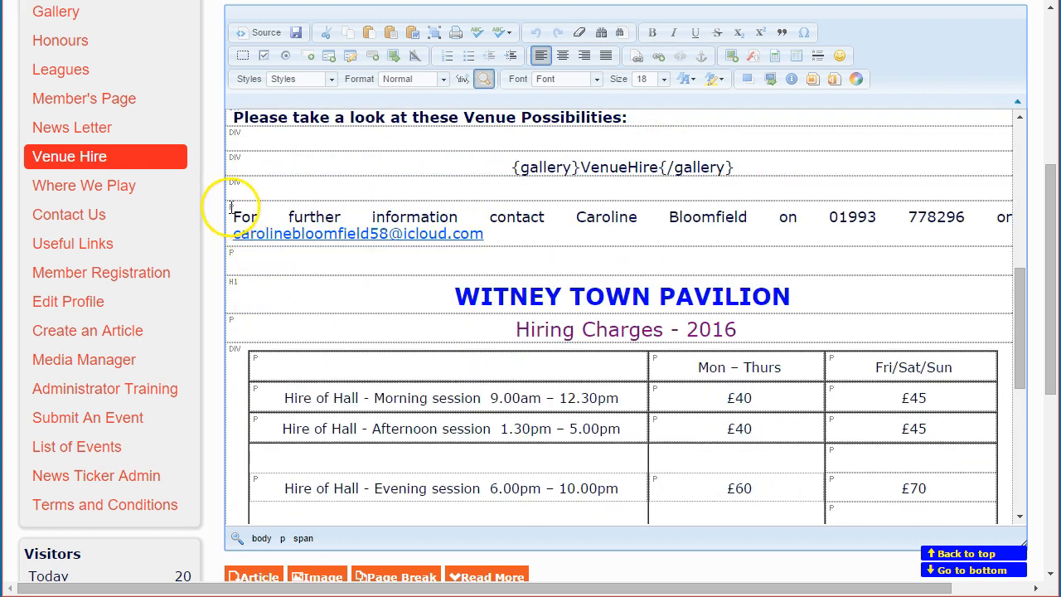
# Examine the blocks of the WITNEY TOWN PAVILION heading, its subtitle and the hiring charges table.
pyautogui.click(228, 282)
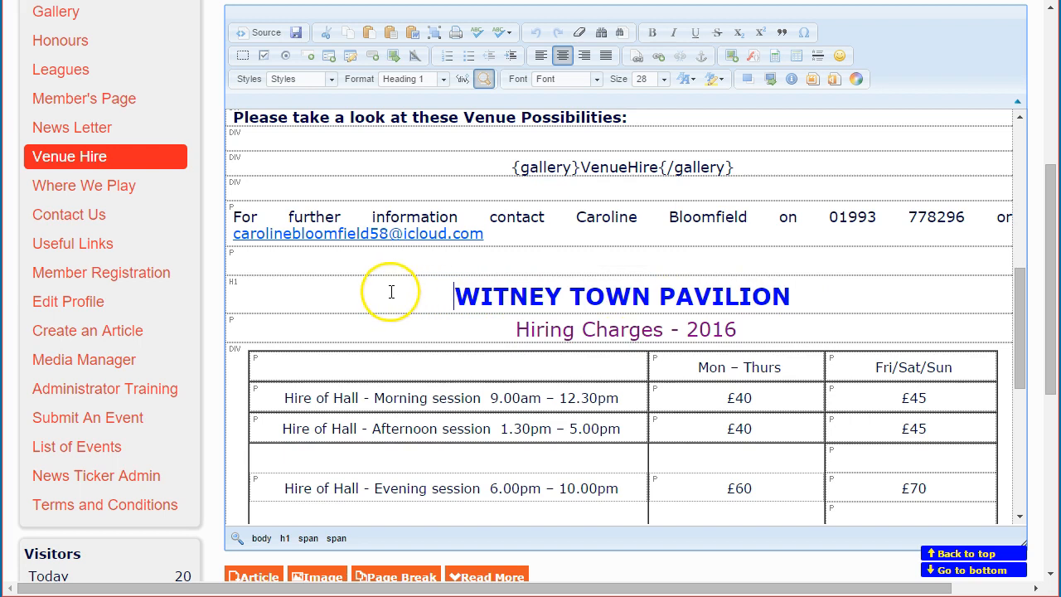
pyautogui.scroll(-1, 375, 291)
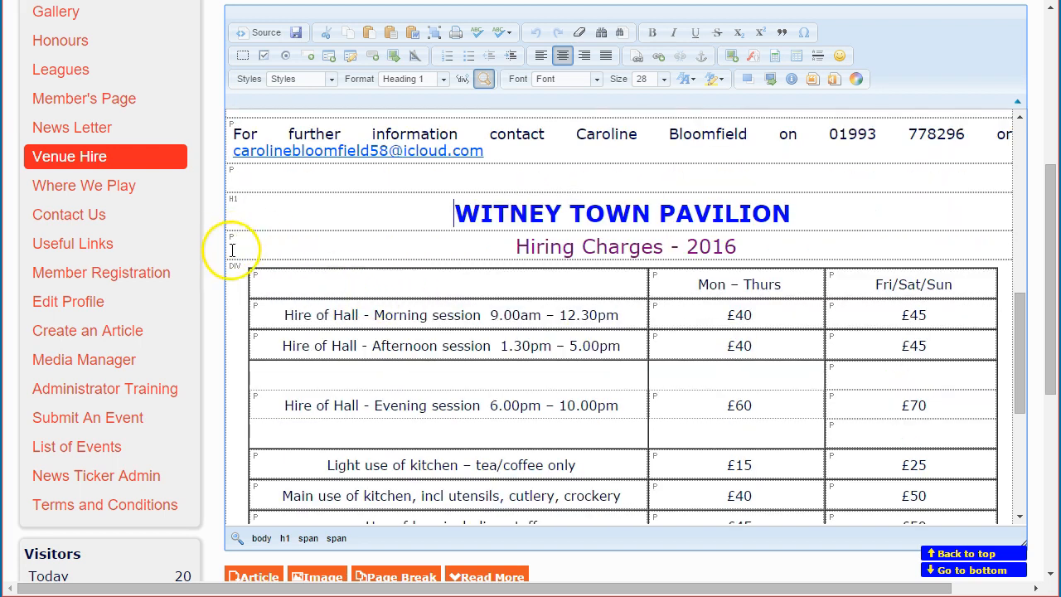
pyautogui.scroll(-1, 234, 269)
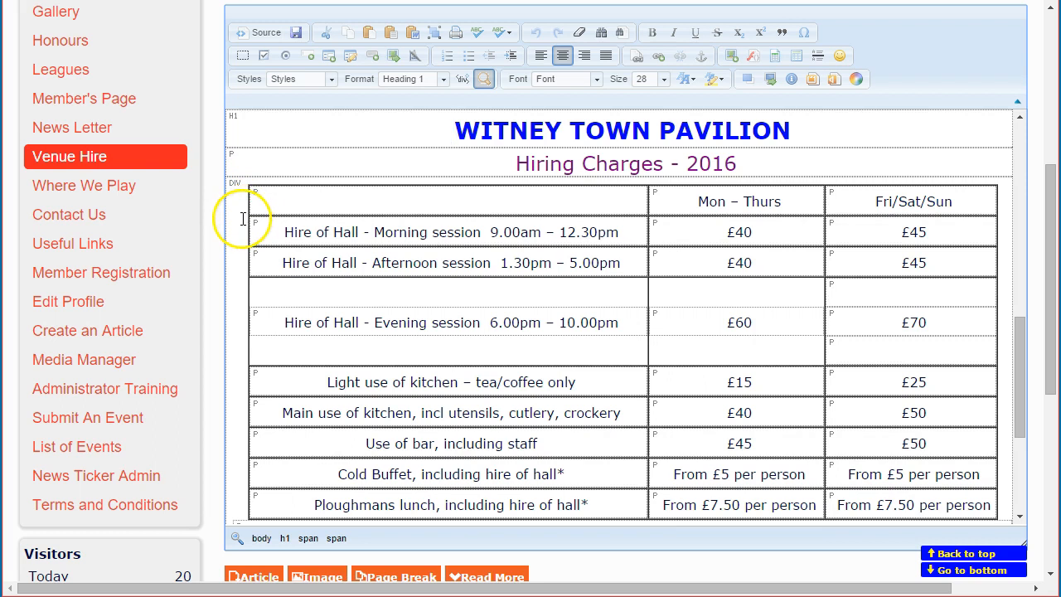
pyautogui.moveTo(1023, 337); pyautogui.dragTo(1021, 348)
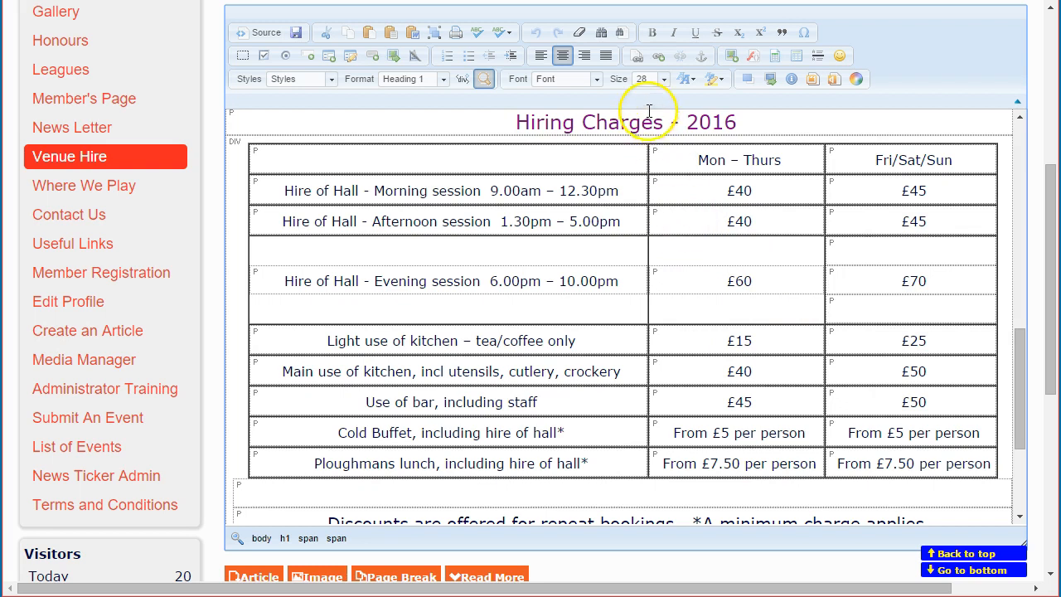
# Hide the block outlines to compare the evening session row without them, and show them again.
pyautogui.click(485, 78)
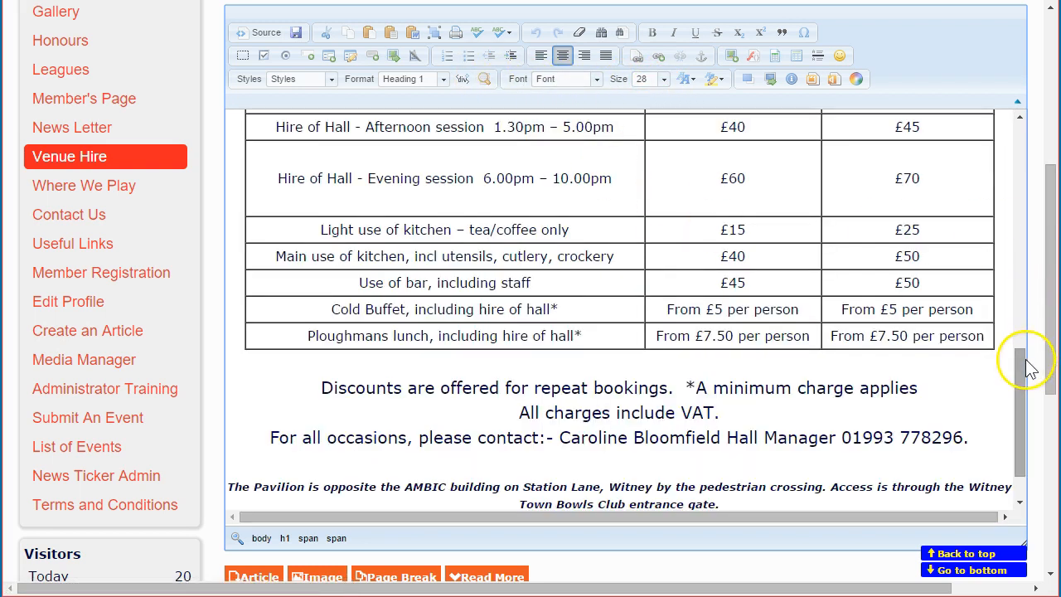
pyautogui.moveTo(1023, 367); pyautogui.dragTo(1027, 336)
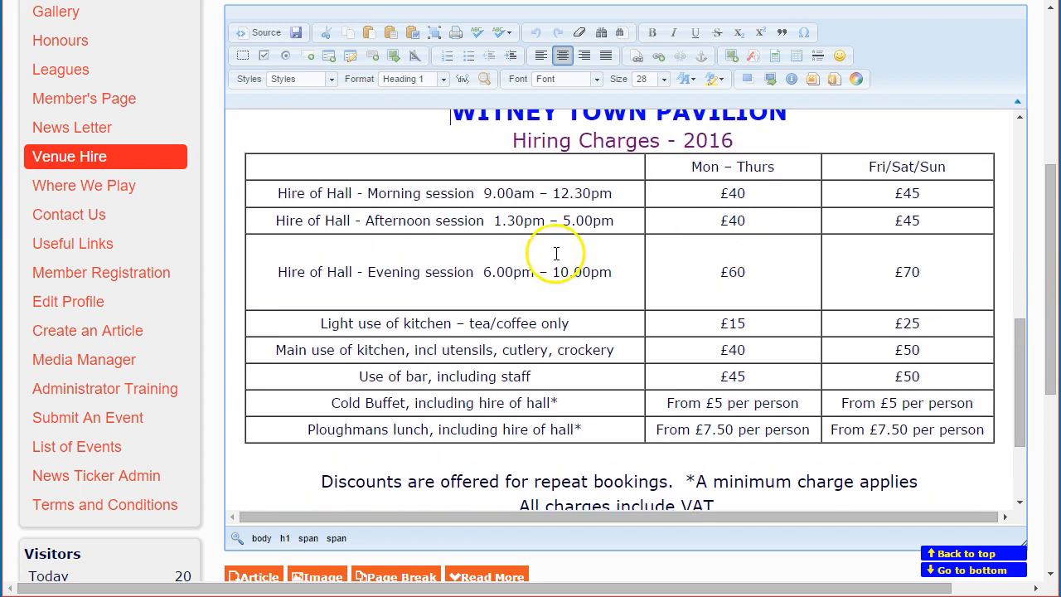
pyautogui.click(484, 82)
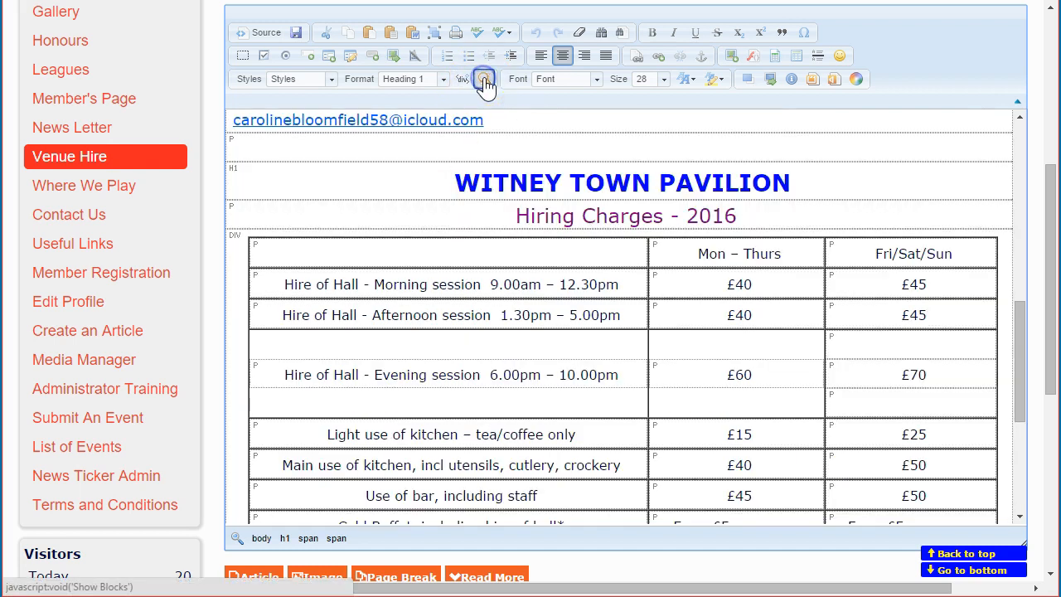
pyautogui.moveTo(1028, 324); pyautogui.dragTo(1025, 346)
# Delete the empty paragraphs above and below £70 in the evening session row's Fri/Sat/Sun cell.
pyautogui.click(879, 242)
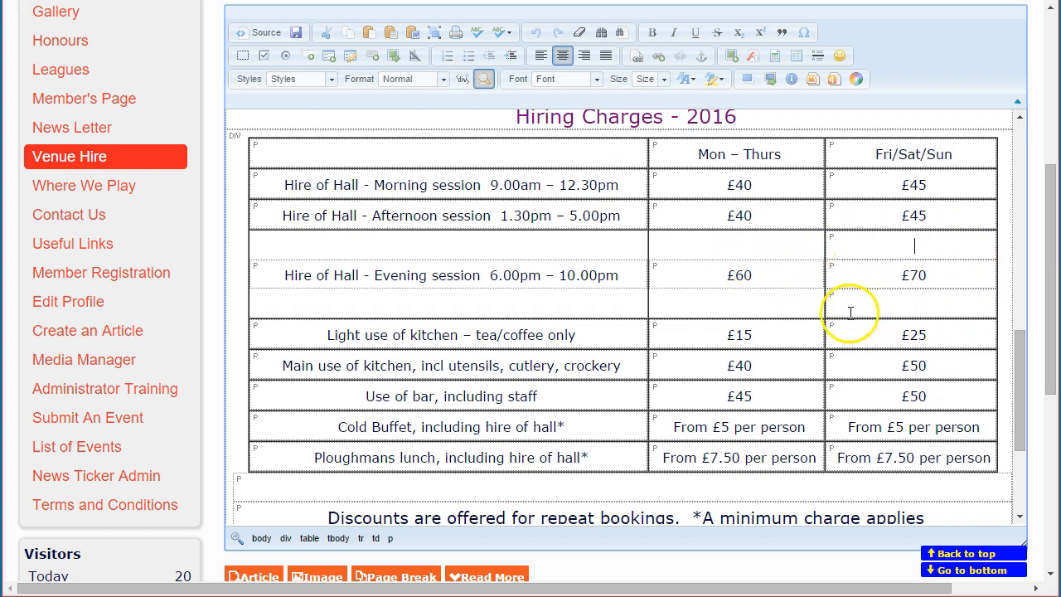
pyautogui.click(936, 244)
pyautogui.click(946, 301)
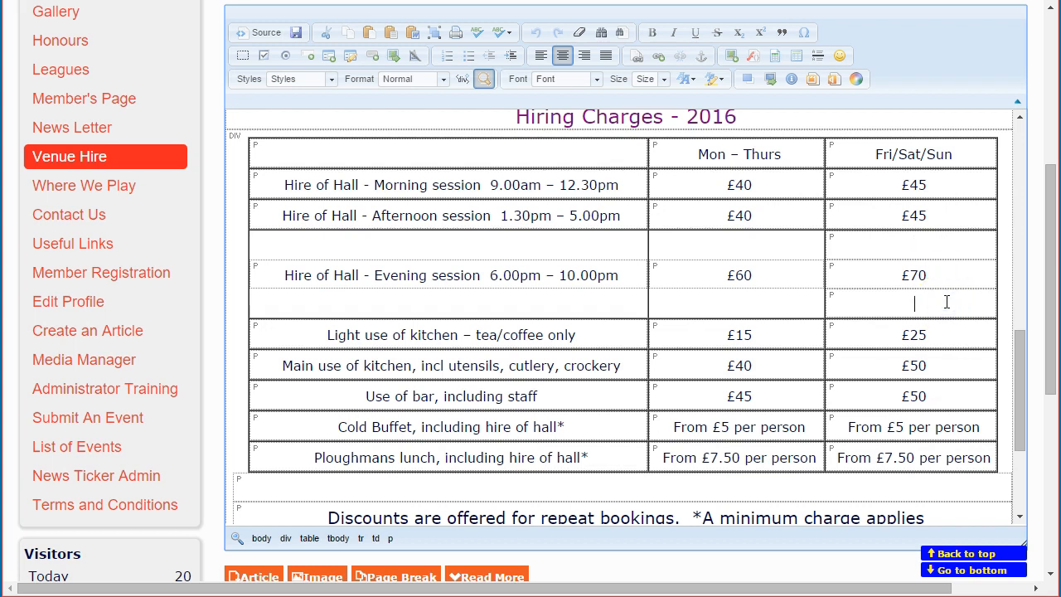
pyautogui.press('BackSpace')
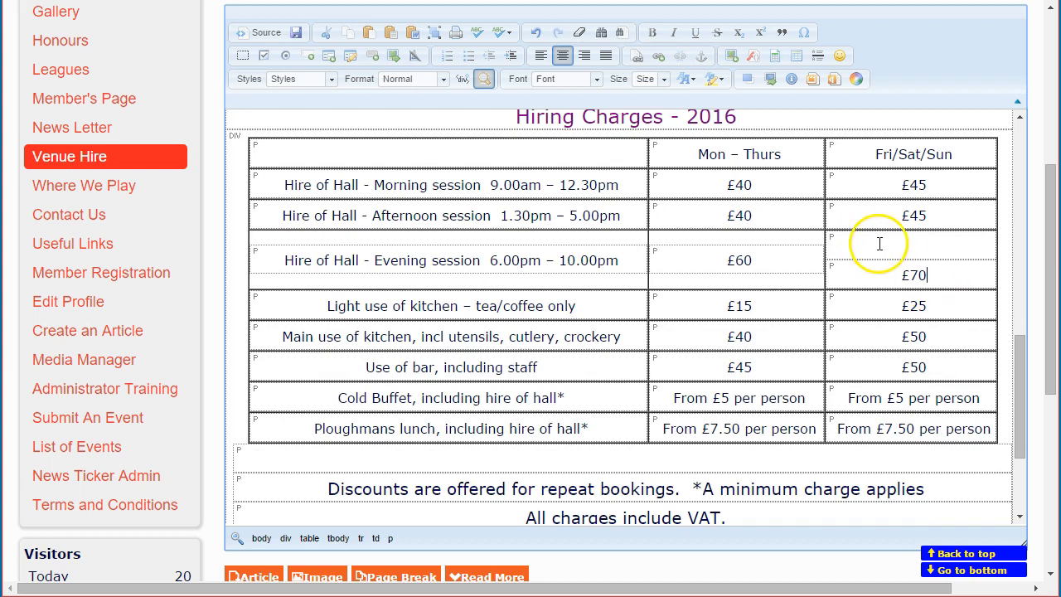
pyautogui.click(928, 241)
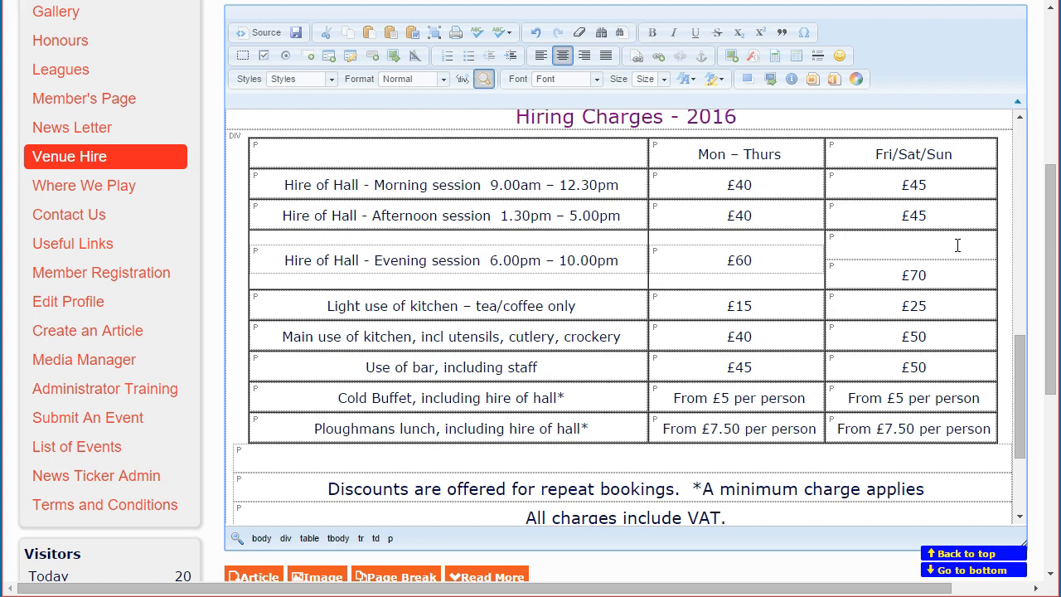
pyautogui.press('Delete')
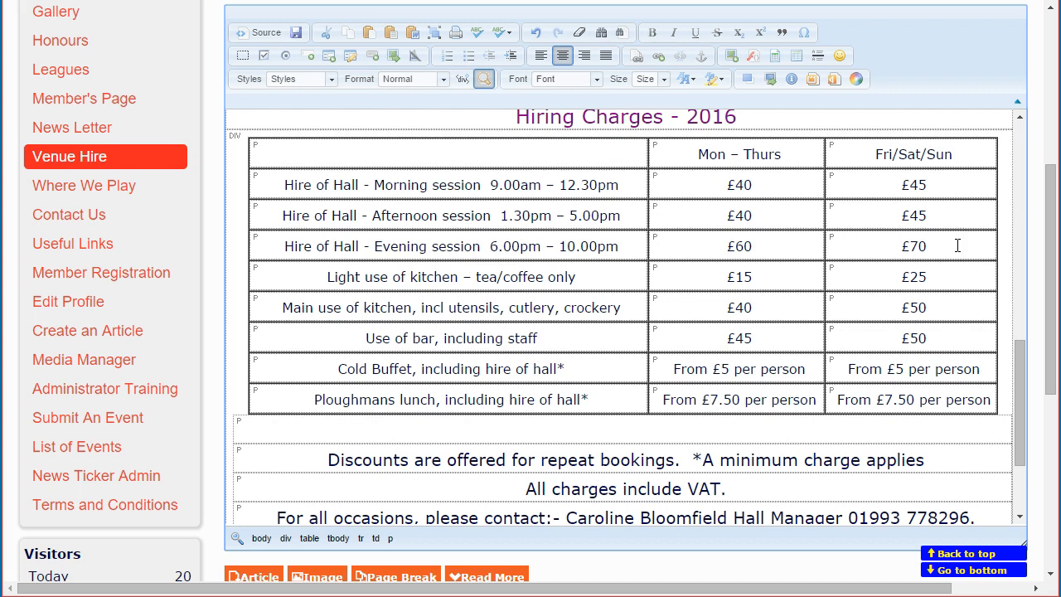
# Insert an empty paragraph before £70 in the evening session row's Fri/Sat/Sun cell, and remove it again.
pyautogui.click(920, 244)
pyautogui.click(935, 246)
pyautogui.press('Return')
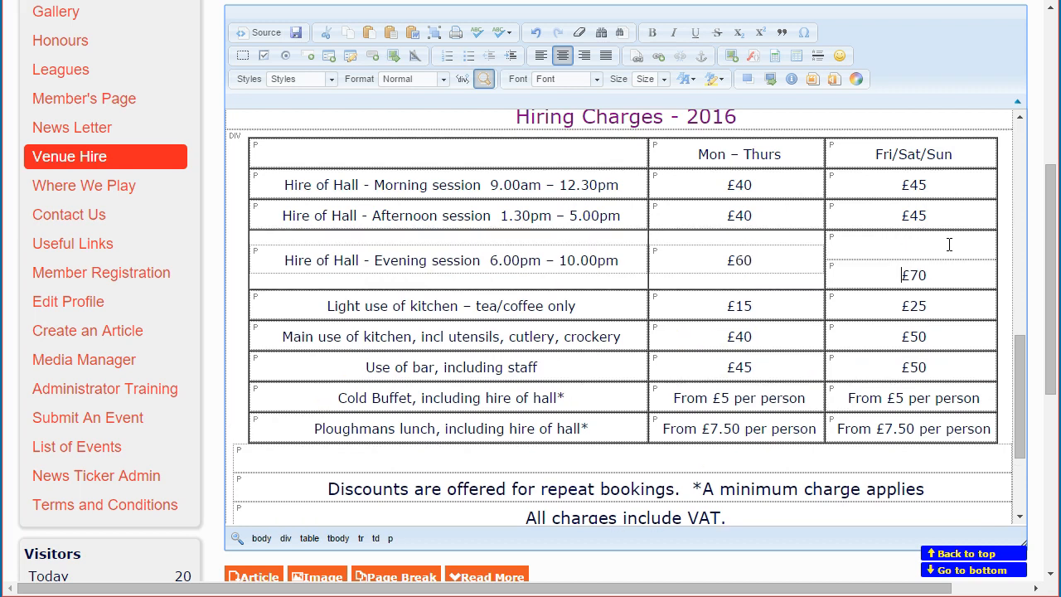
pyautogui.press('BackSpace')
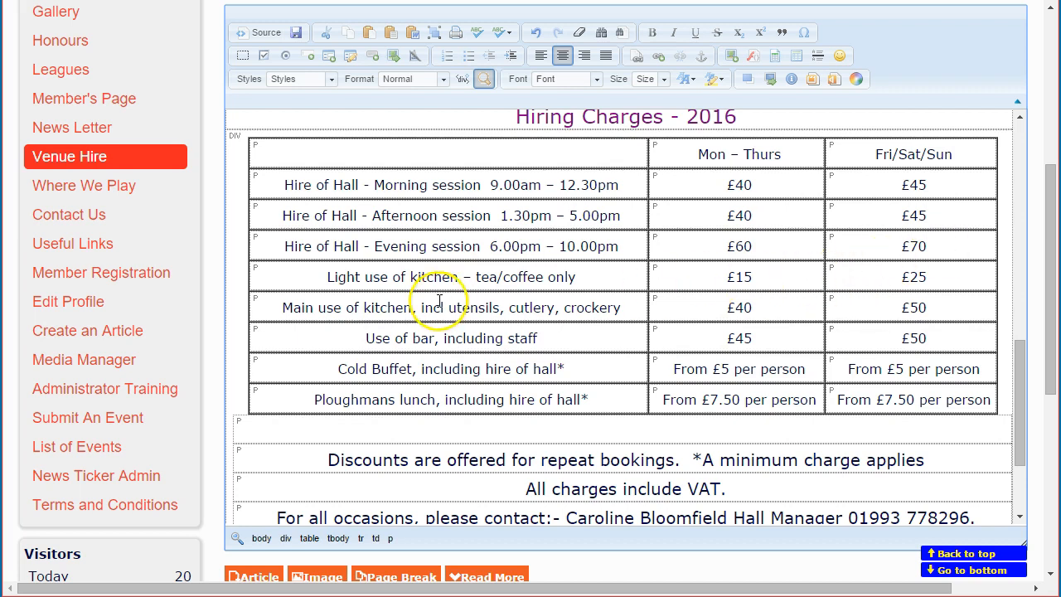
# Save the Venue Hire article and dismiss the message on the published page.
pyautogui.scroll(-3, 390, 296)
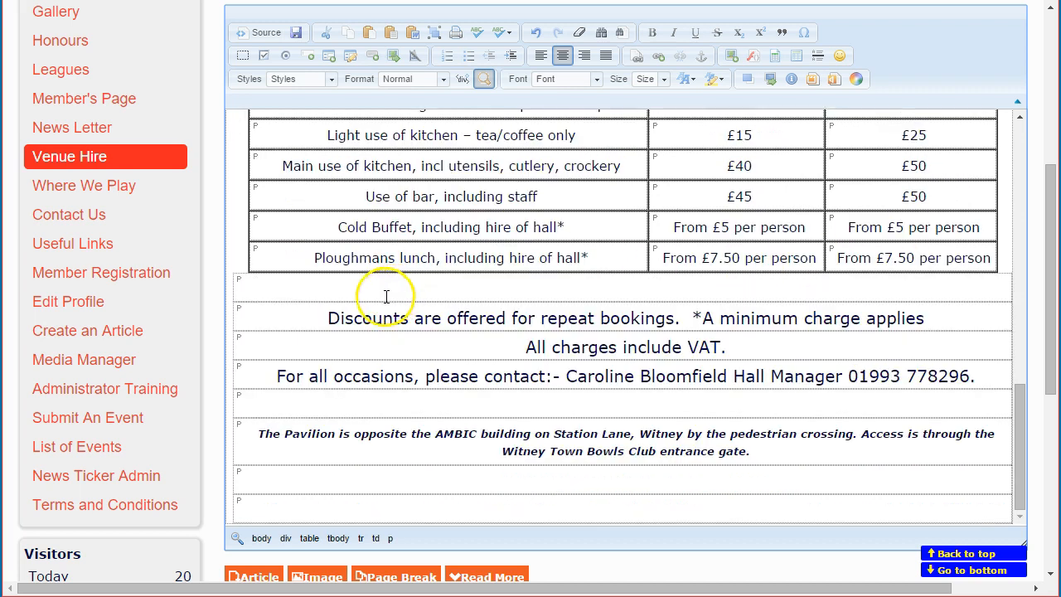
pyautogui.scroll(-1, 299, 305)
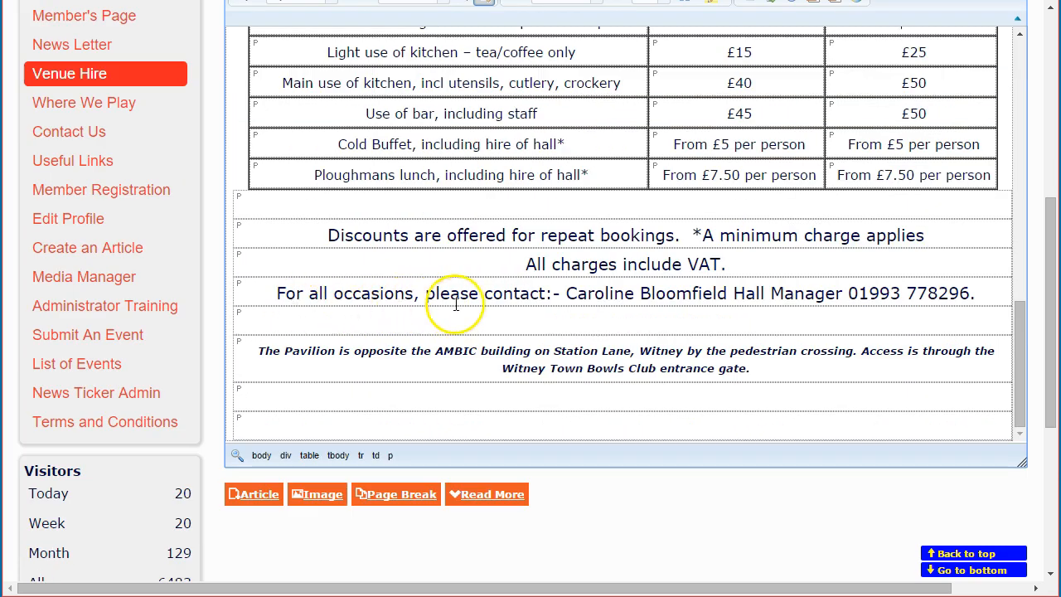
pyautogui.scroll(-1, 448, 305)
pyautogui.scroll(2, 1043, 315)
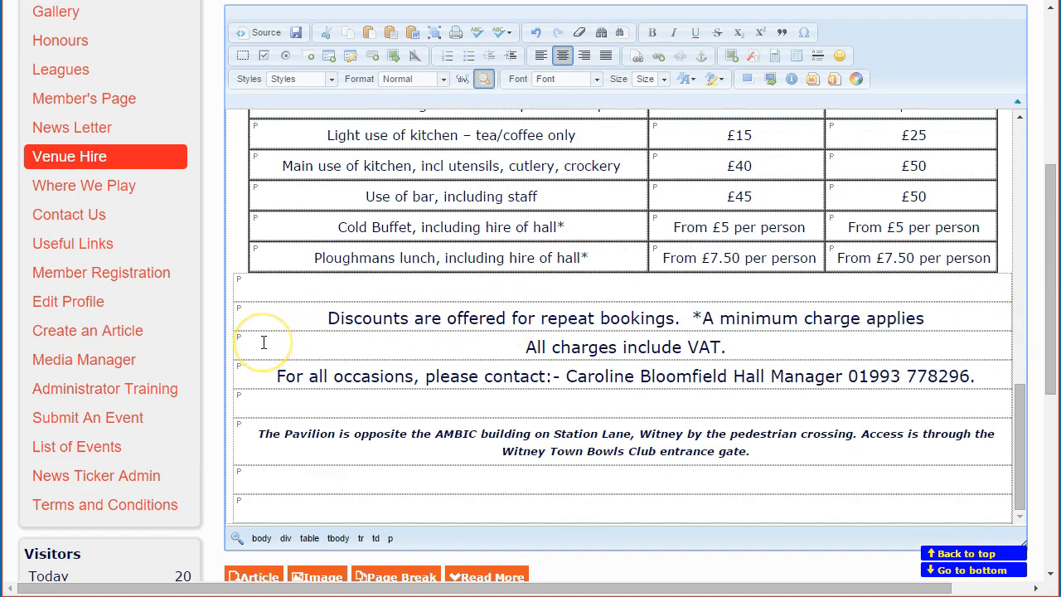
pyautogui.scroll(5, 262, 344)
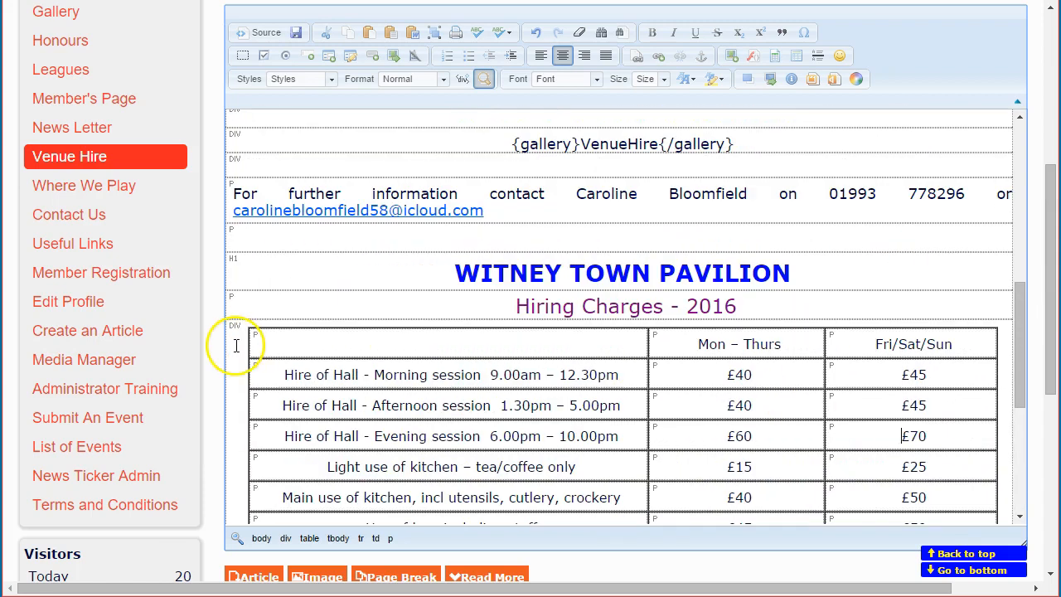
pyautogui.scroll(10, 236, 346)
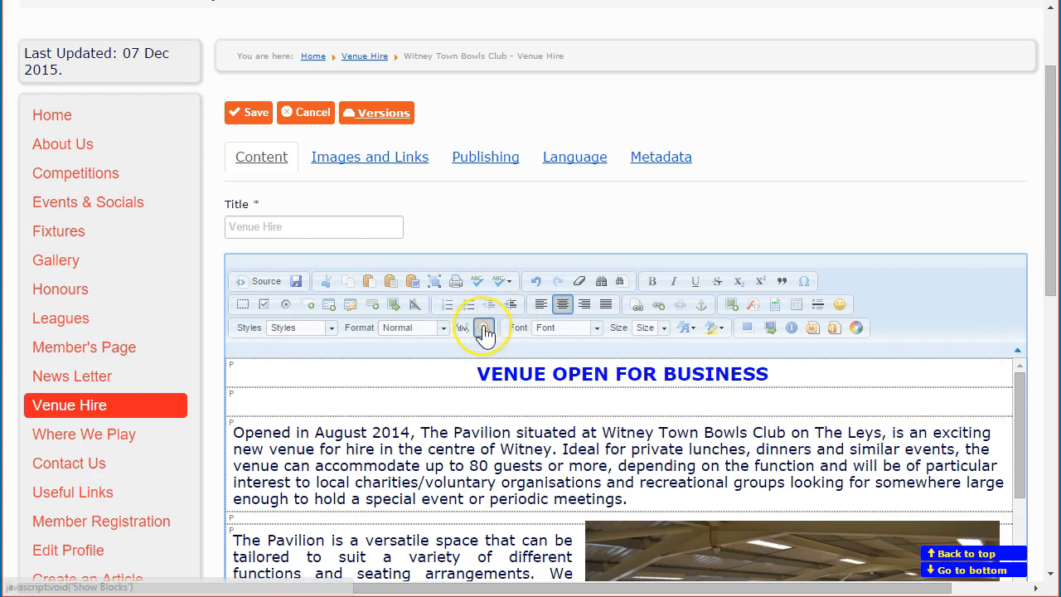
pyautogui.click(254, 116)
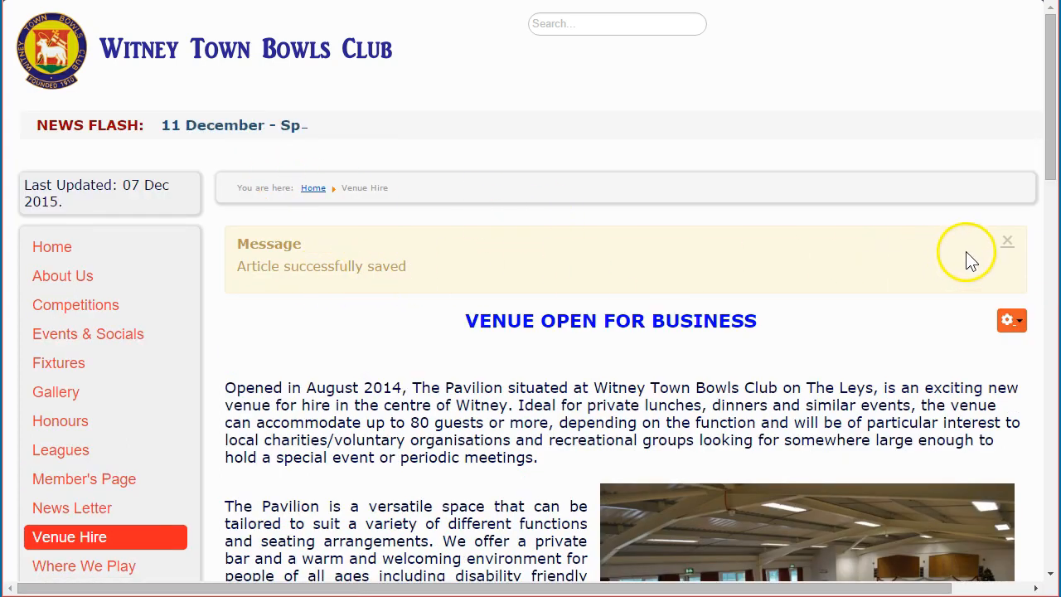
pyautogui.click(1009, 242)
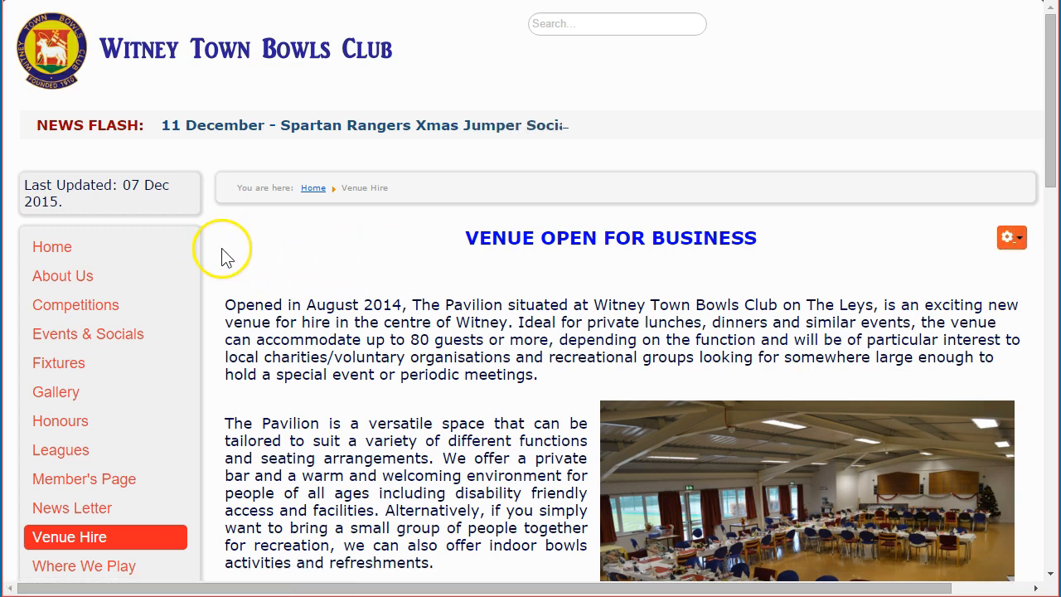
# Examine the published Venue Hire page, checking the row heights of the hiring charges table and the text beneath it.
pyautogui.scroll(-4, 228, 255)
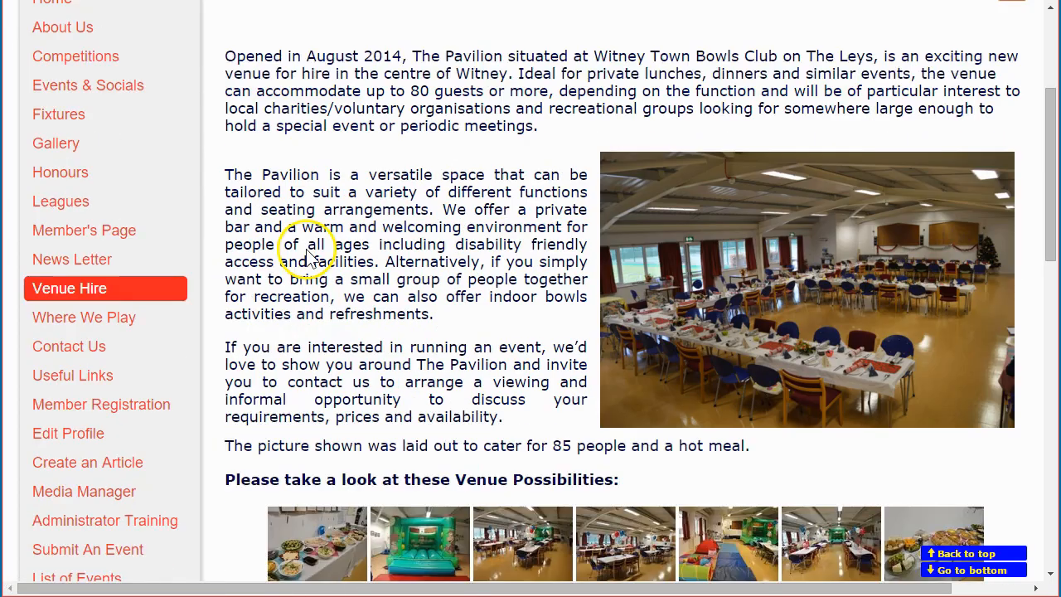
pyautogui.scroll(-2, 305, 253)
pyautogui.scroll(-3, 237, 260)
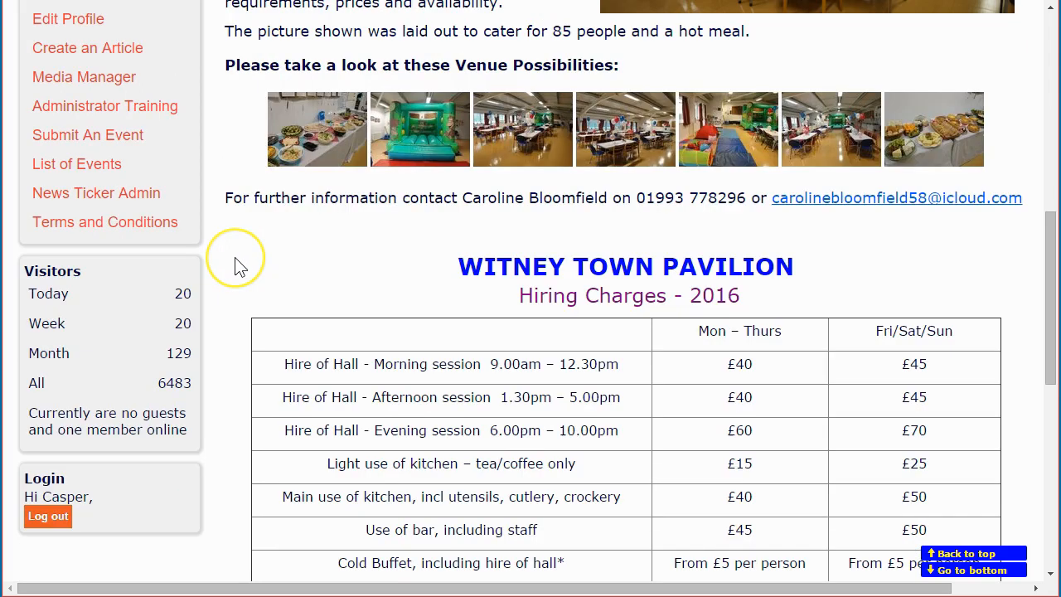
pyautogui.scroll(-1, 238, 266)
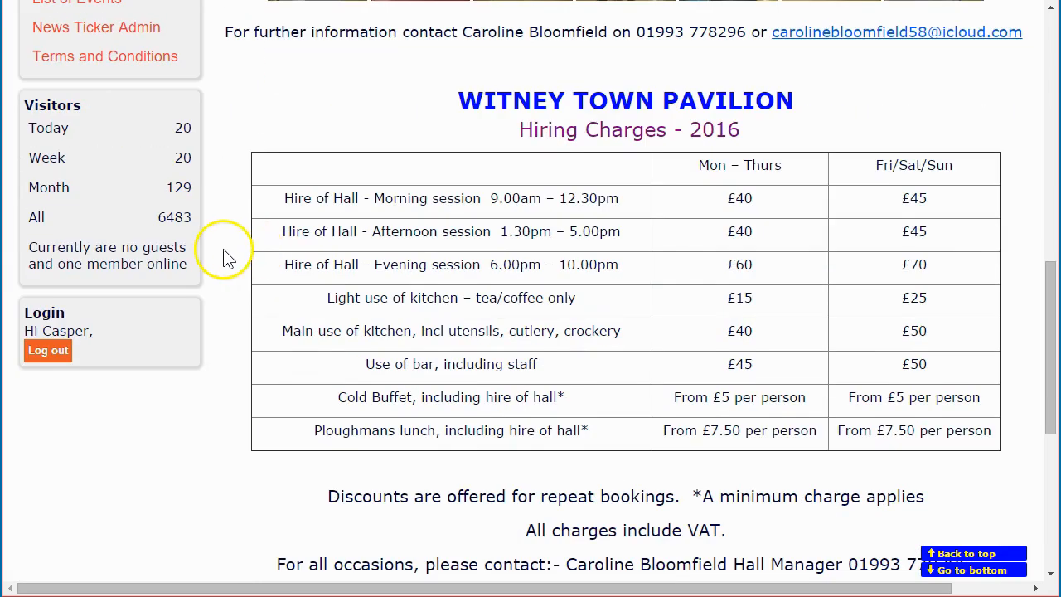
pyautogui.scroll(-1, 245, 260)
pyautogui.scroll(-2, 274, 258)
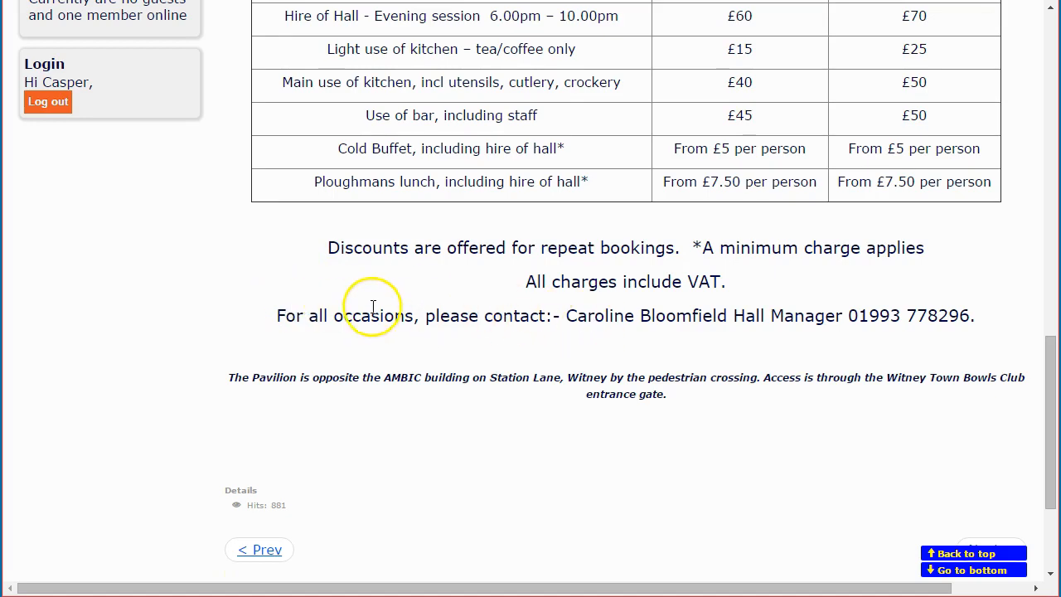
pyautogui.scroll(12, 300, 277)
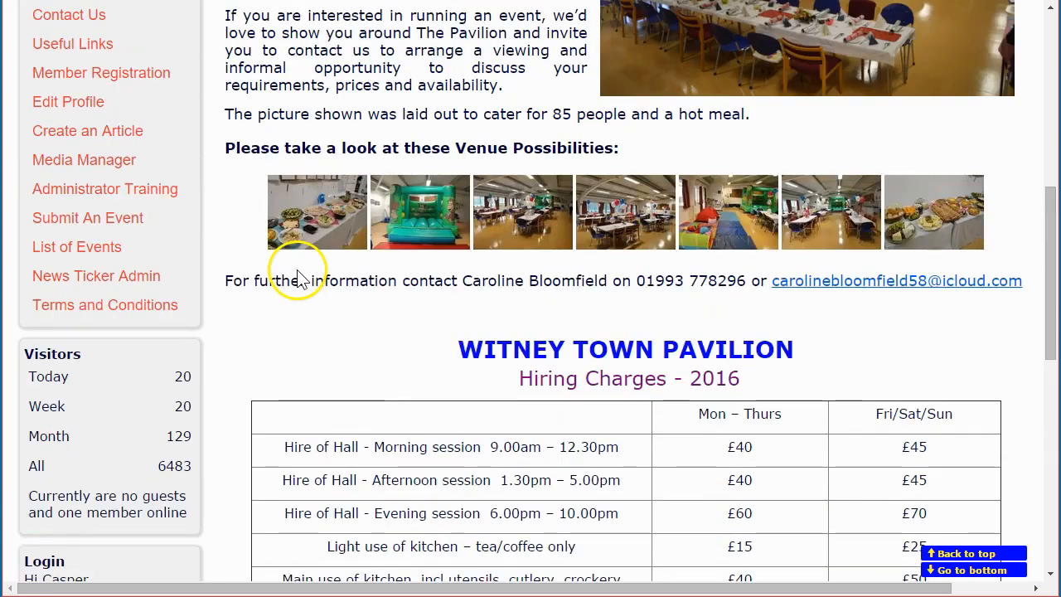
pyautogui.scroll(3, 300, 277)
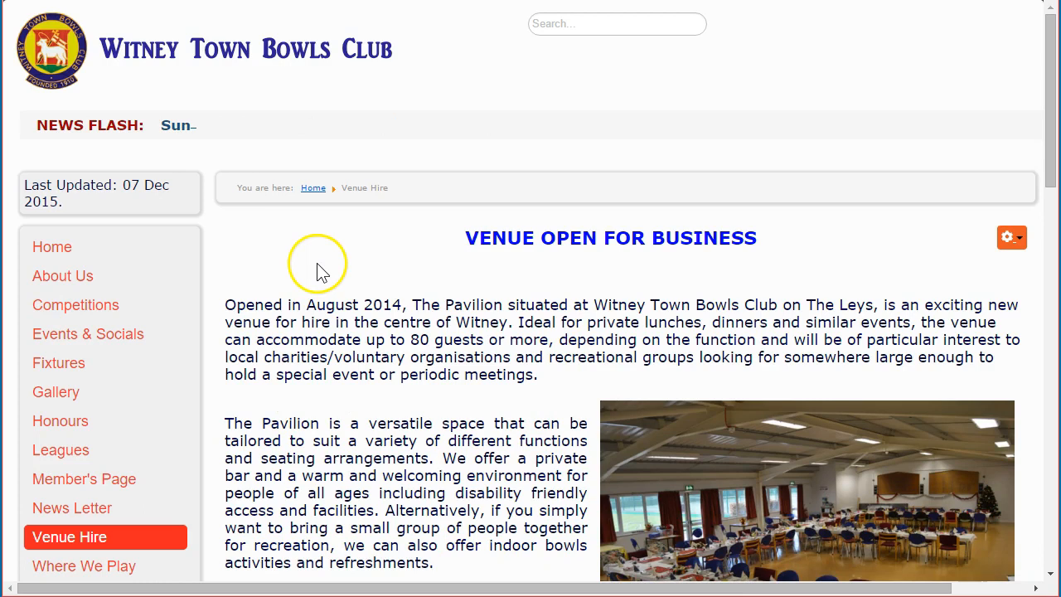